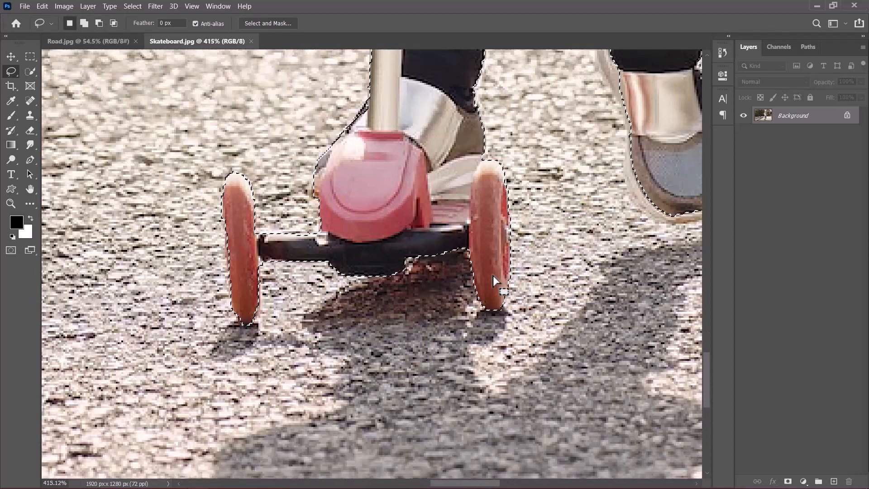
- Extend the lasso selection around the girl's right shoe so the whole subject is selected
scroll(633, 192, "up", 5)
scroll(460, 163, "up", 3)
mouse_move(449, 126)
left_mouse_down()
mouse_move(465, 235)
mouse_move(512, 256)
left_mouse_up()
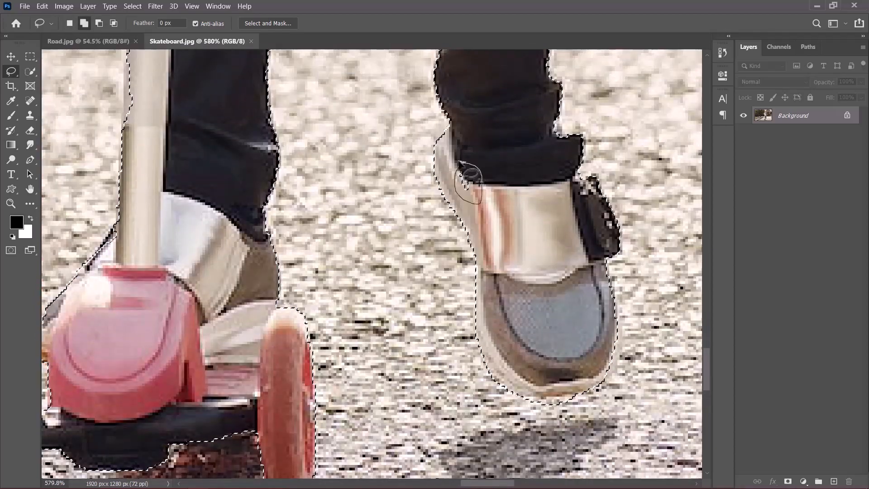
scroll(506, 391, "down", 2)
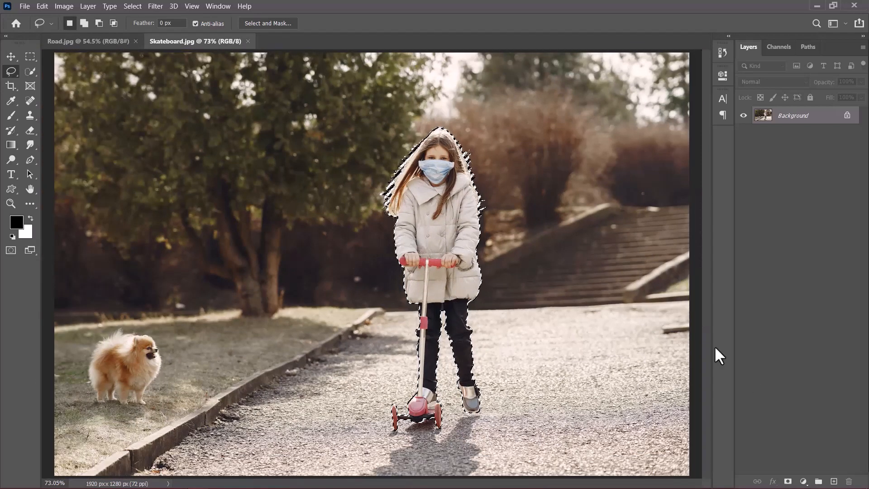
- Mask the photo with the subject selection and convert the layer to a smart object
left_click(787, 481)
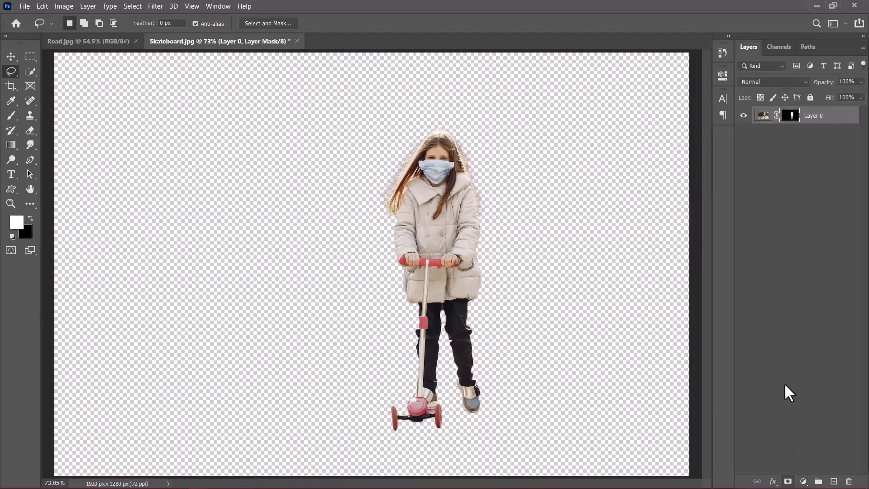
right_click(818, 119)
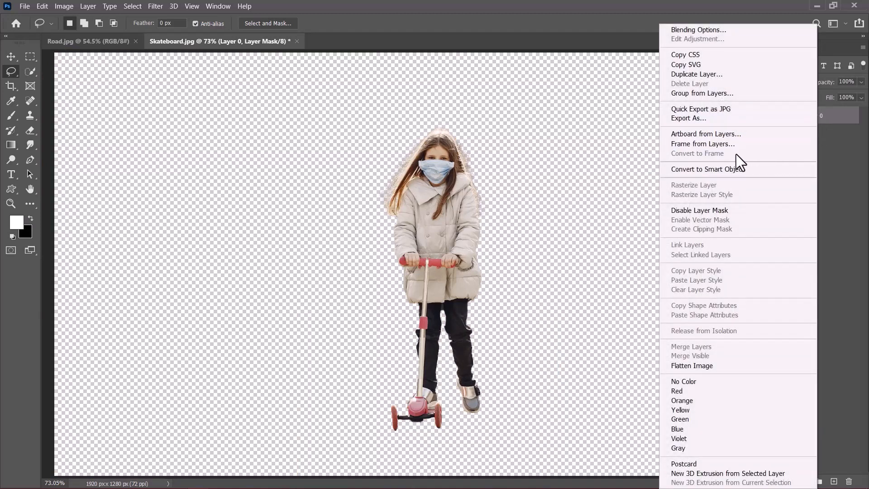
left_click(722, 168)
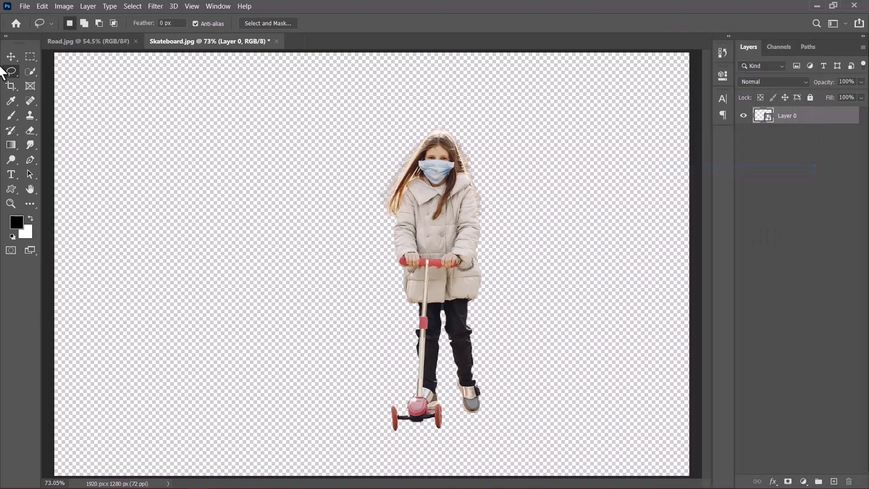
- Move the cut-out girl on her scooter into Road.jpg and place her in the middle of the road
left_click(11, 56)
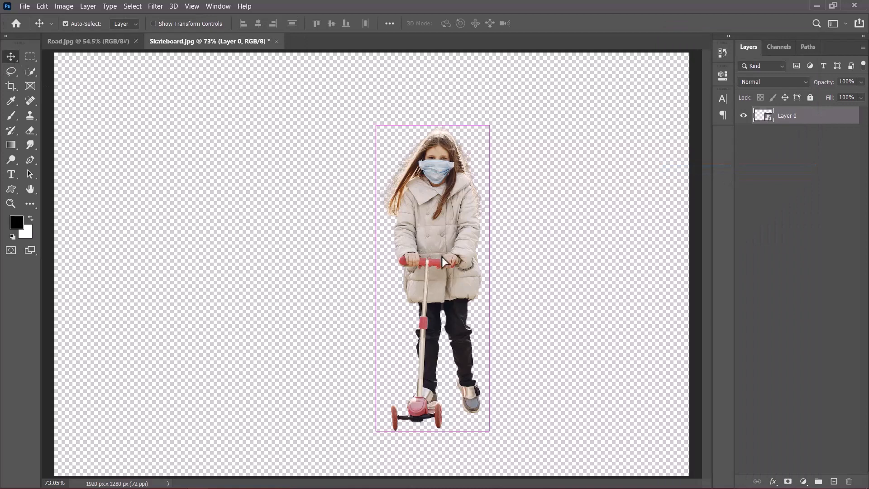
left_click_drag(442, 256, 325, 218)
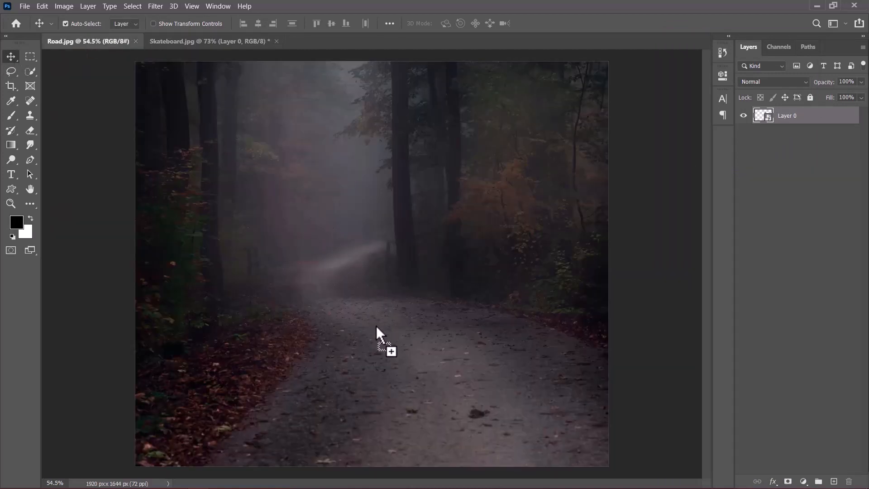
left_click_drag(376, 325, 377, 324)
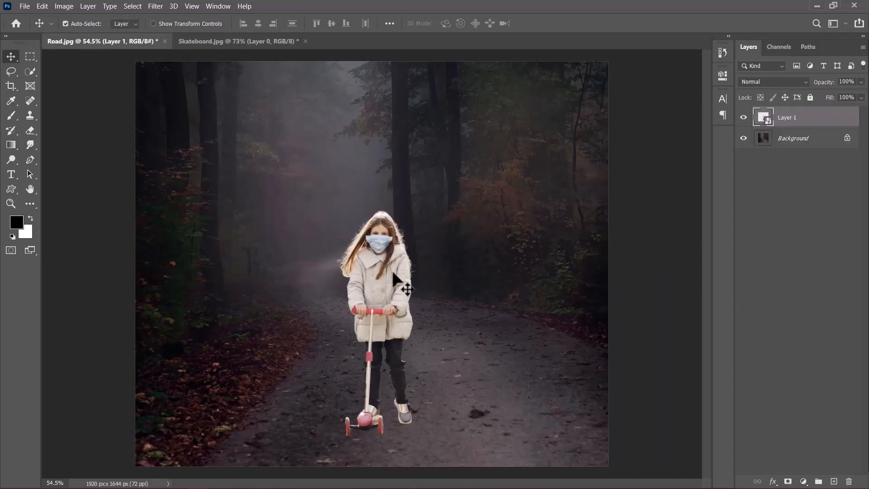
- Rename the placed layer Subject
double_click(791, 118)
key("Return")
scroll(475, 326, "up", 1)
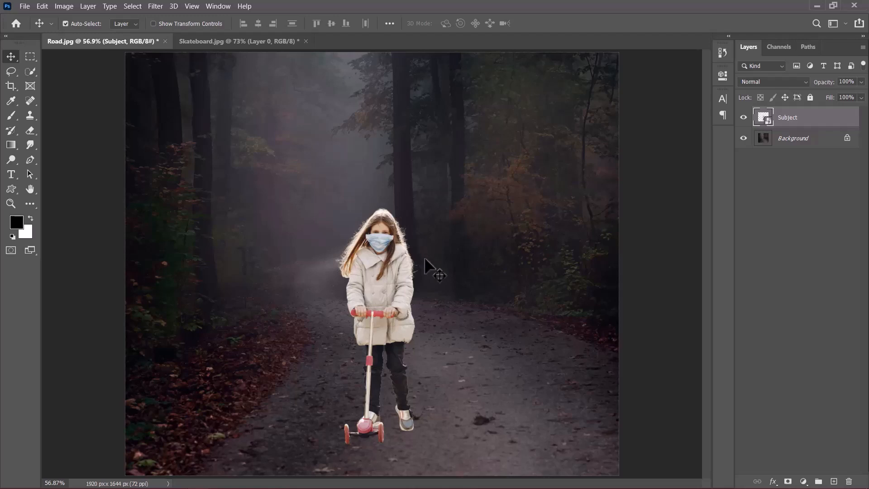
scroll(424, 256, "up", 1)
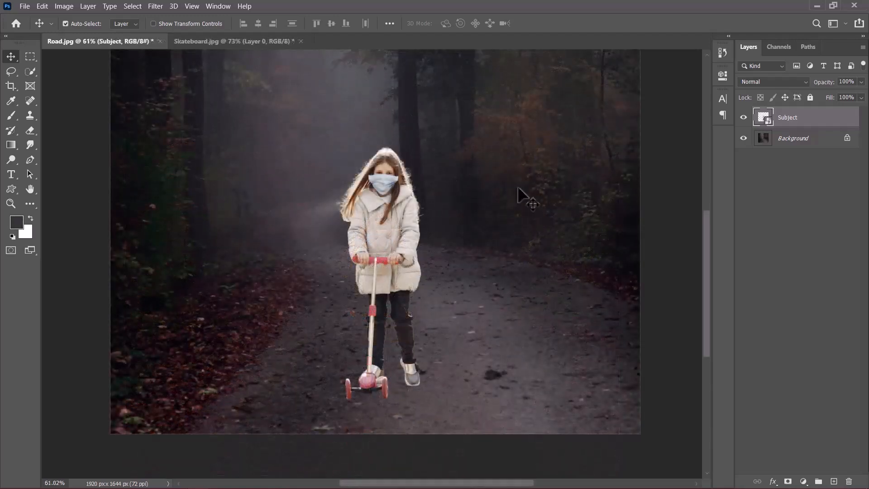
- Add a Curves adjustment layer clipped to the Subject layer
left_click(803, 481)
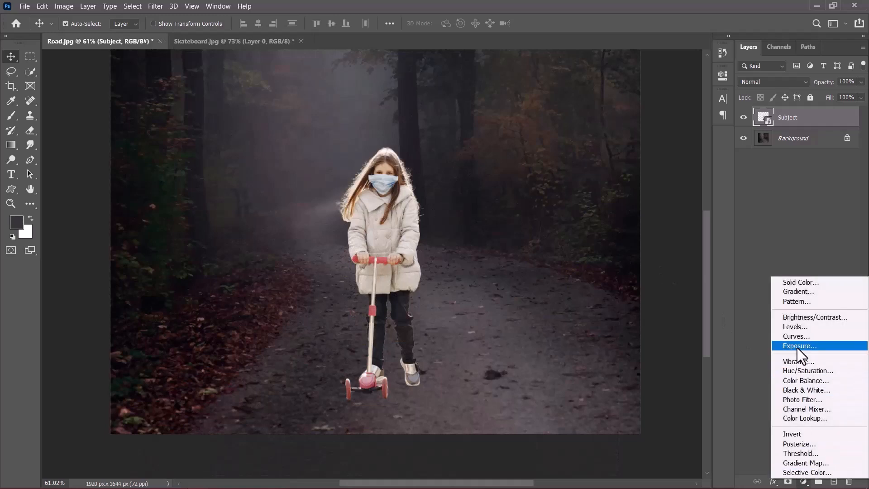
left_click(798, 336)
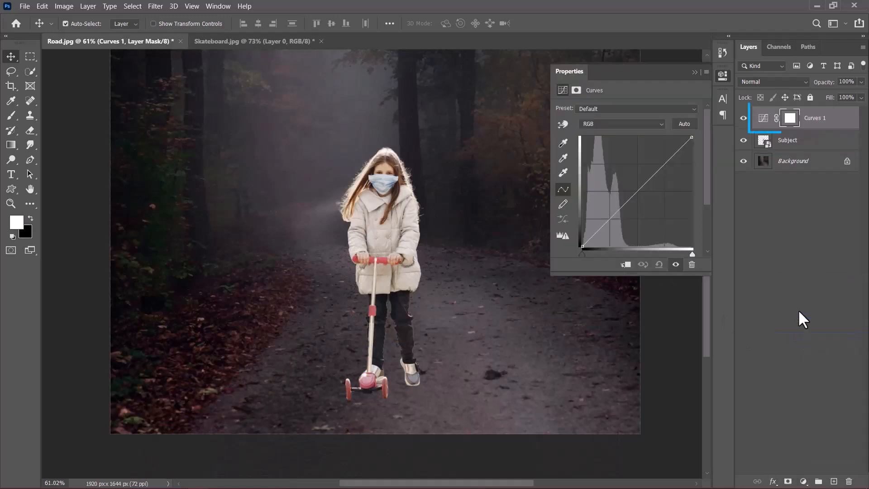
left_click(764, 122)
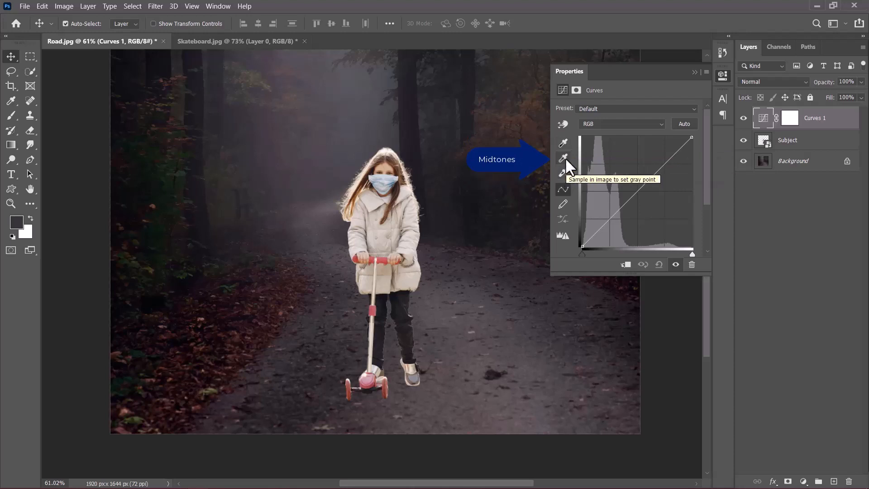
left_click(627, 264)
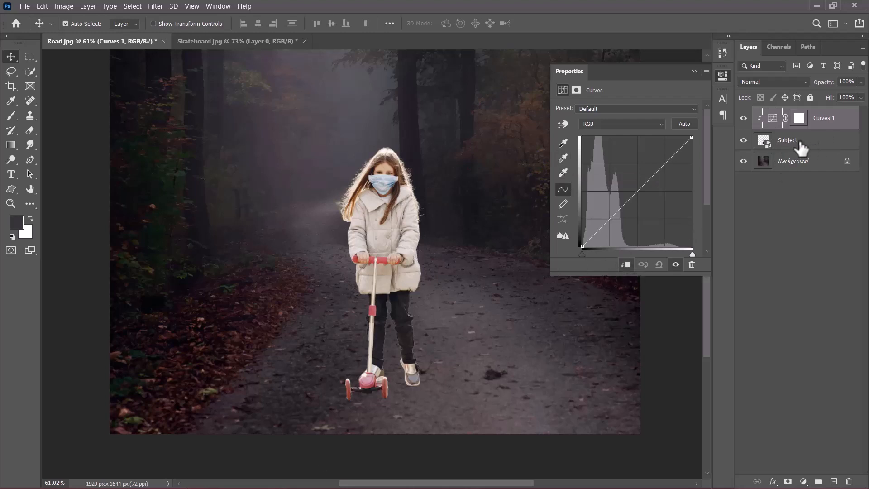
- Set the Curves highlight target color to 56575b by sampling the foggy sky, without saving it as default
double_click(565, 173)
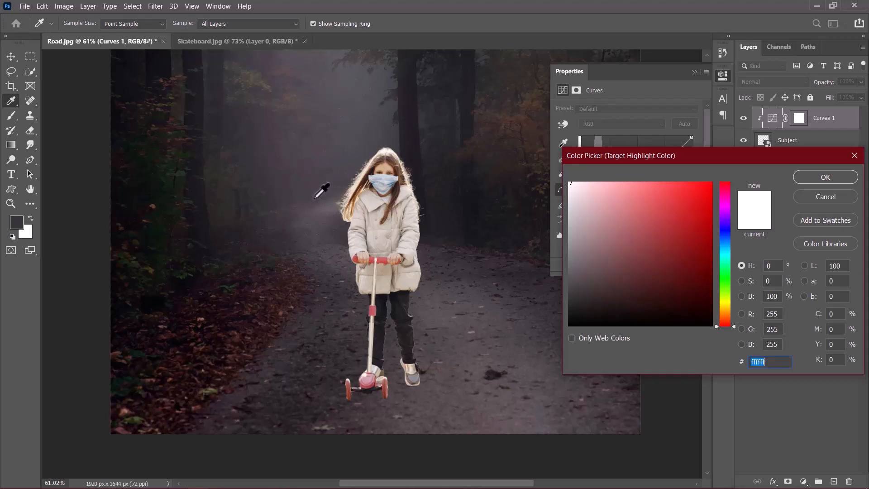
left_click(355, 65)
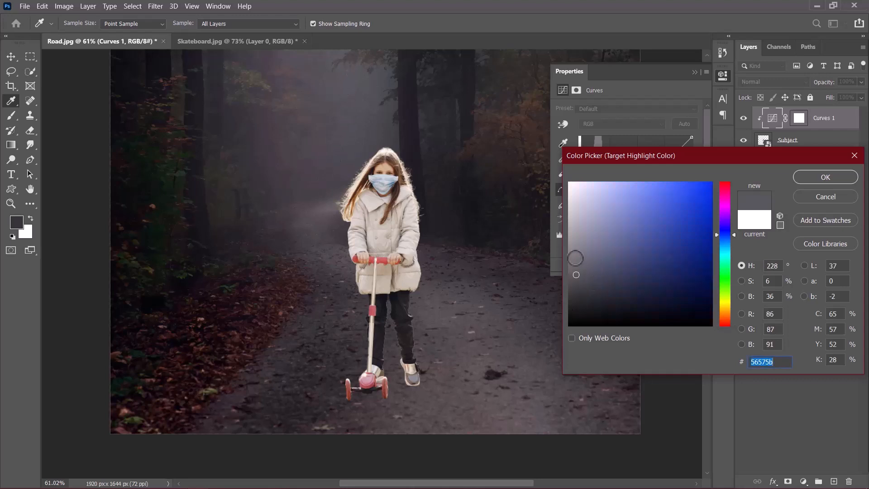
left_click(818, 177)
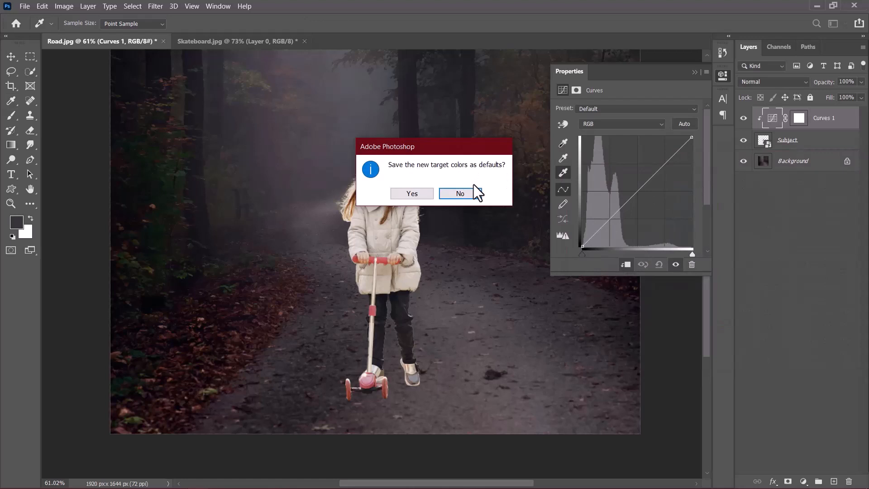
left_click(467, 194)
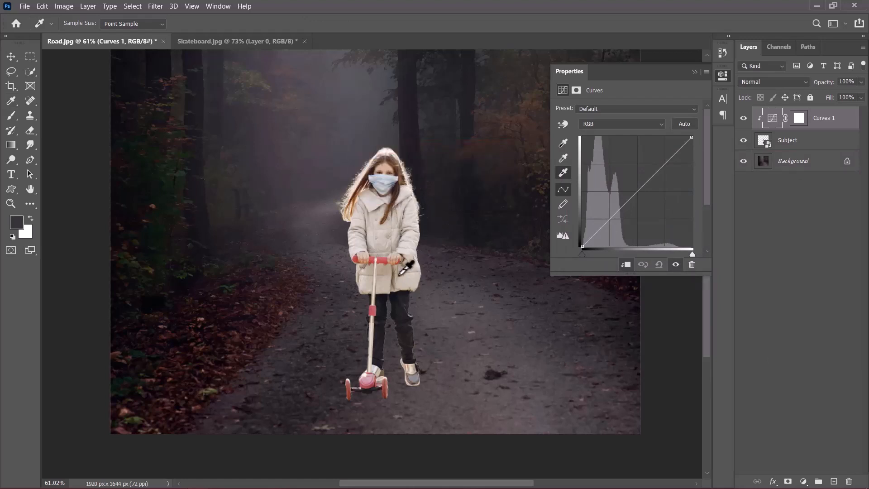
- Set the white point by sampling the bright face mask with the highlight eyedropper
scroll(382, 149, "up", 2)
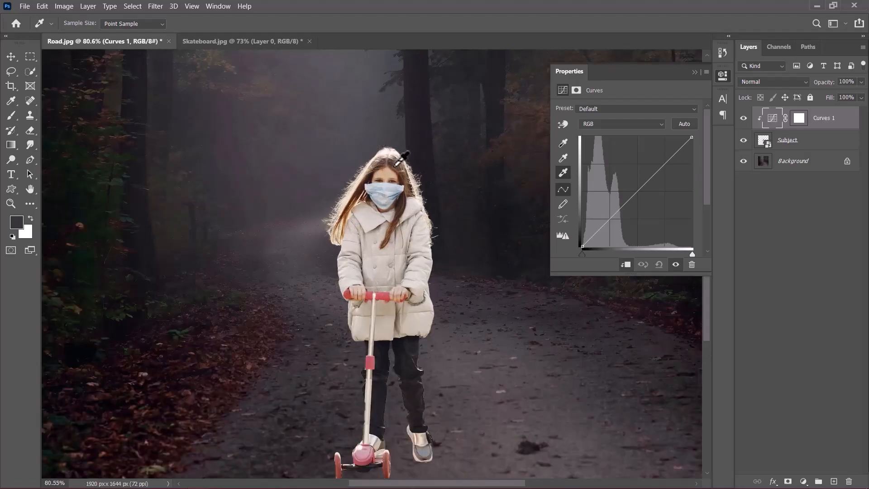
scroll(400, 158, "up", 10)
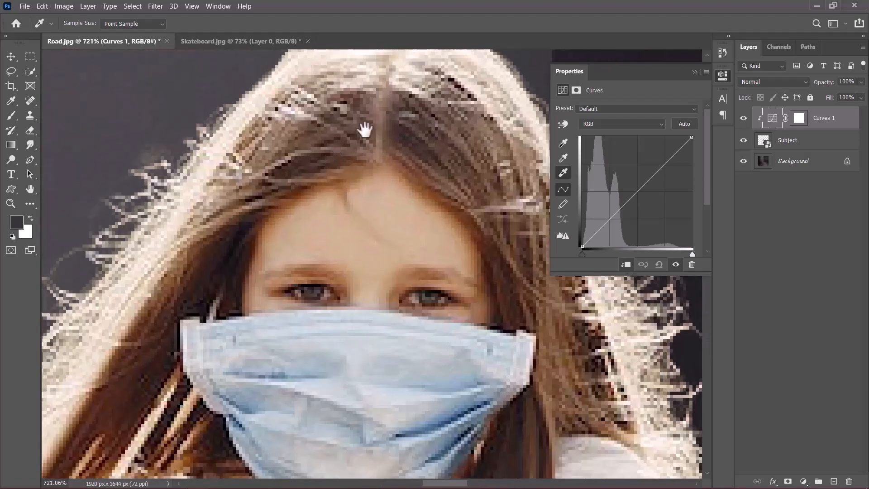
scroll(355, 301, "up", 4)
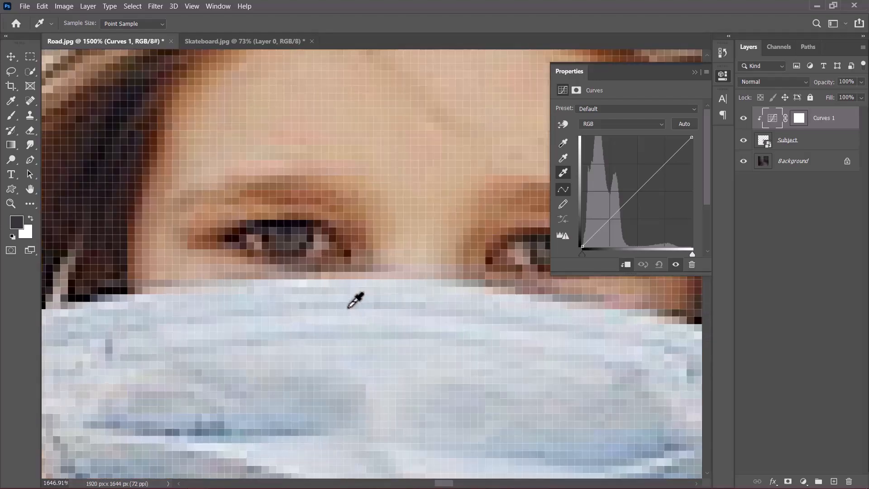
scroll(349, 306, "up", 1)
left_click(294, 278)
scroll(294, 278, "down", 6)
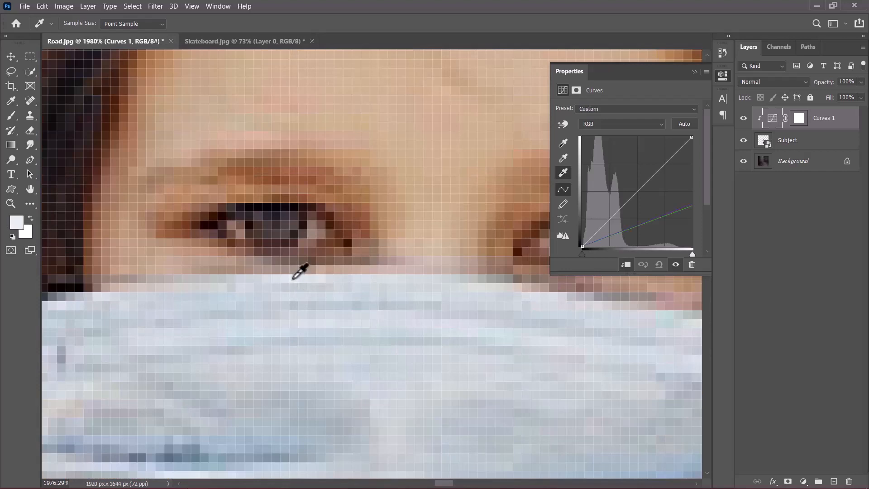
scroll(295, 275, "down", 8)
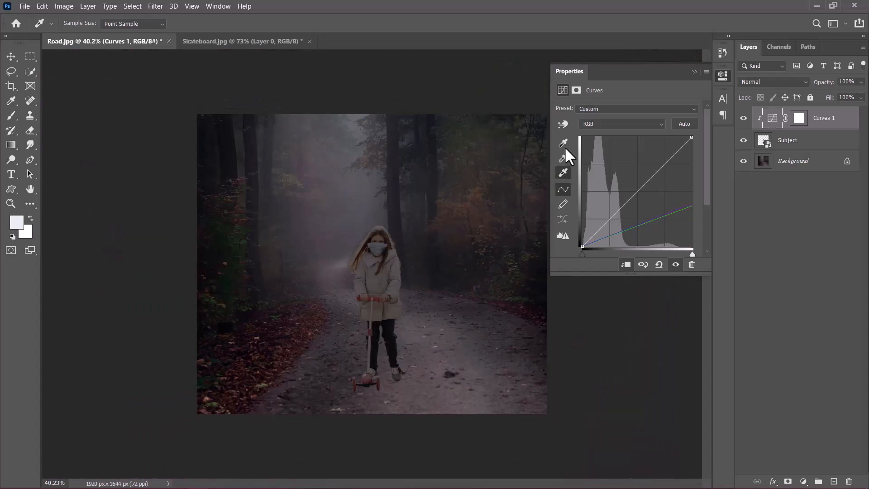
- Set the Curves shadow target color to 0d0e13 by sampling a dark tree trunk, without saving it as default
double_click(564, 143)
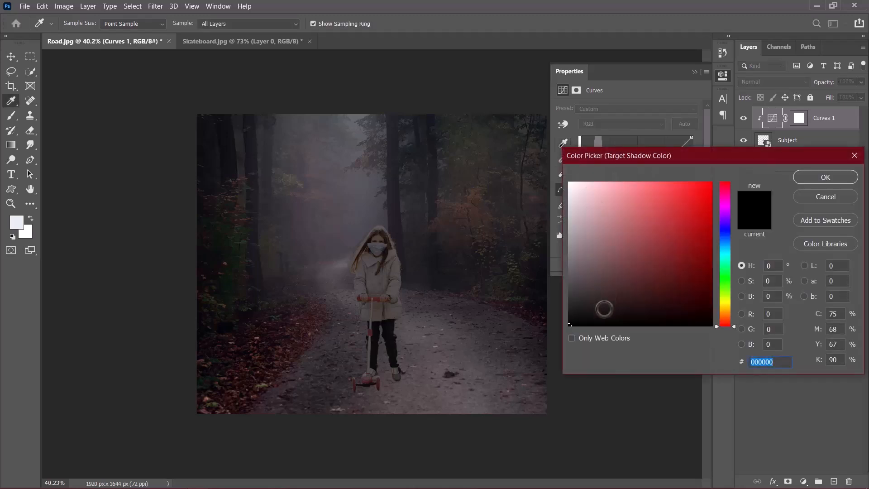
left_click(569, 325)
left_click(204, 136)
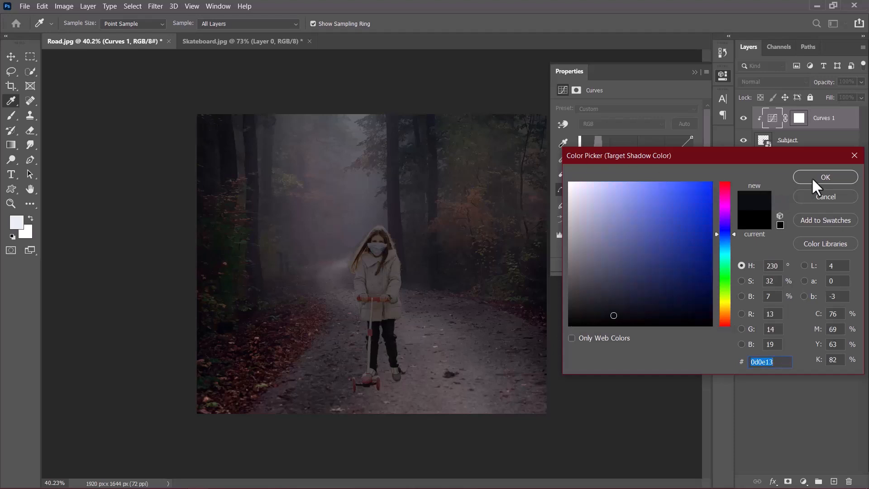
left_click(824, 177)
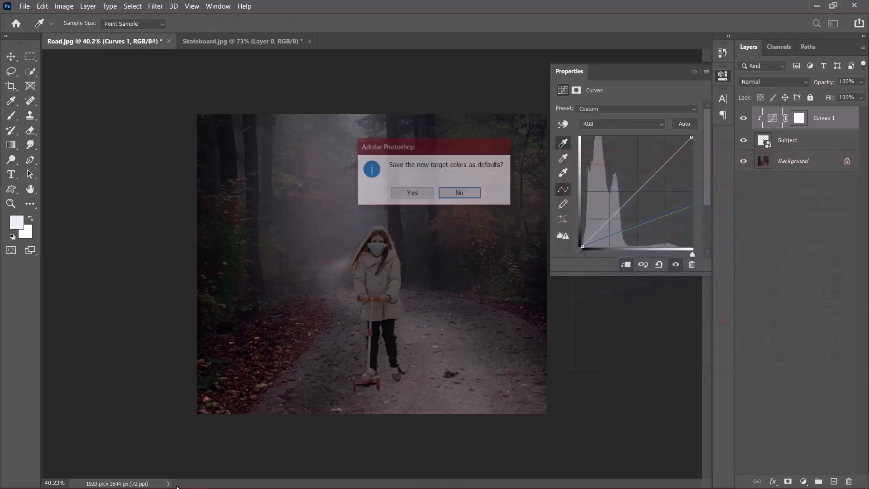
left_click(461, 193)
- Set the black point by sampling the girl's dark trousers, then close the Curves properties and fit the image
scroll(394, 389, "up", 5)
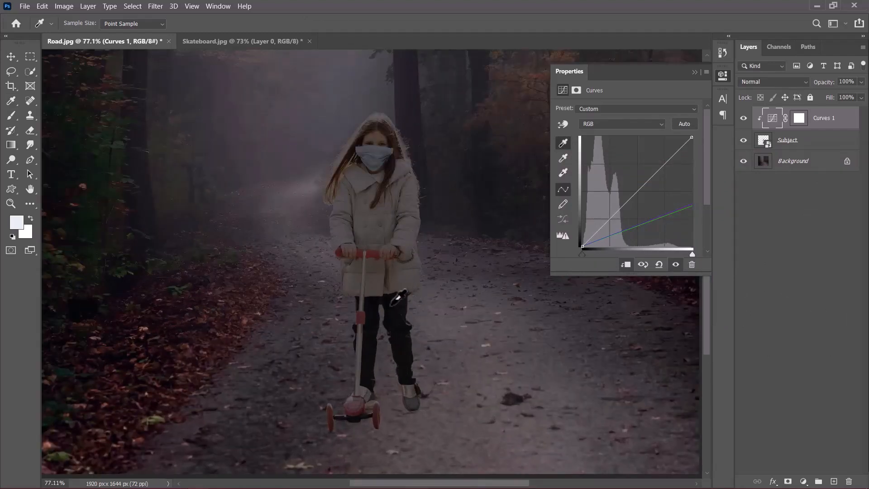
left_click(393, 300)
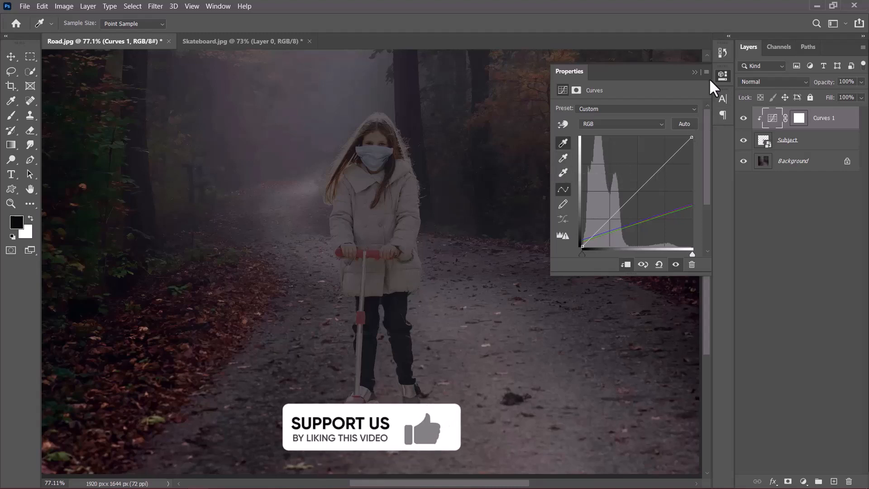
left_click(694, 72)
key("ctrl+0")
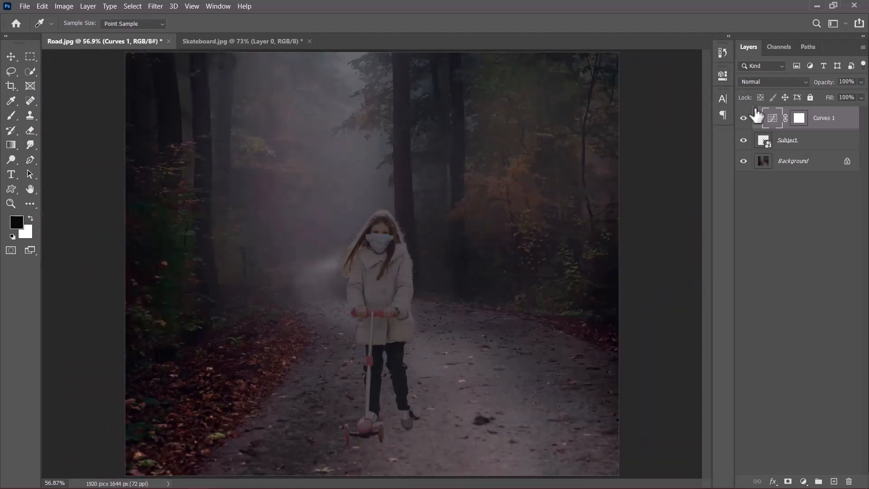
- Toggle the Curves layer's visibility to compare the subject before and after the adjustment
left_click(744, 119)
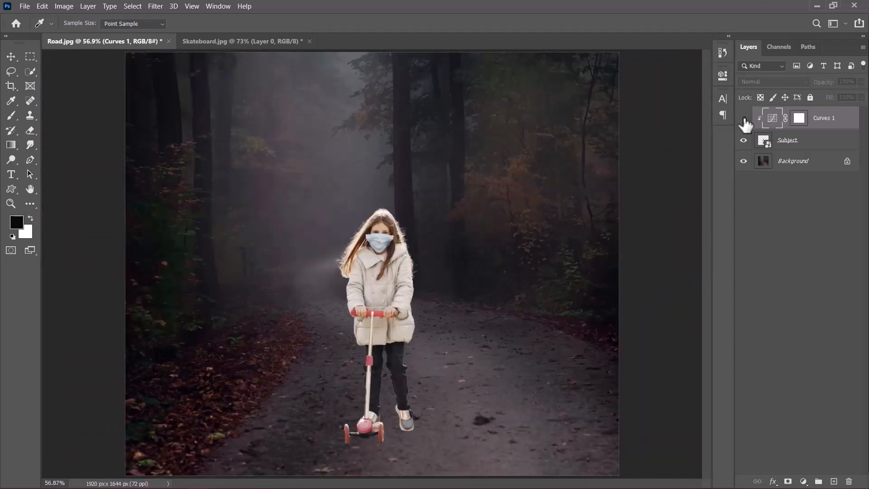
left_click(743, 118)
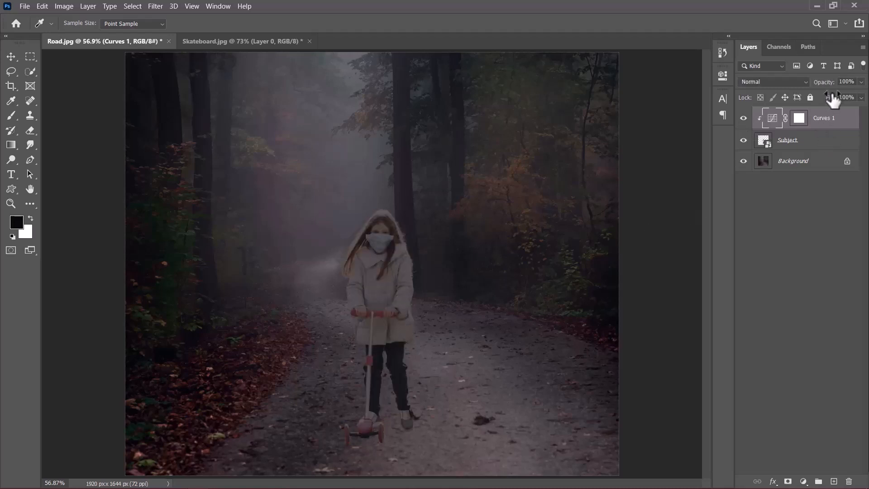
left_click_drag(830, 86, 864, 86)
left_click(793, 221)
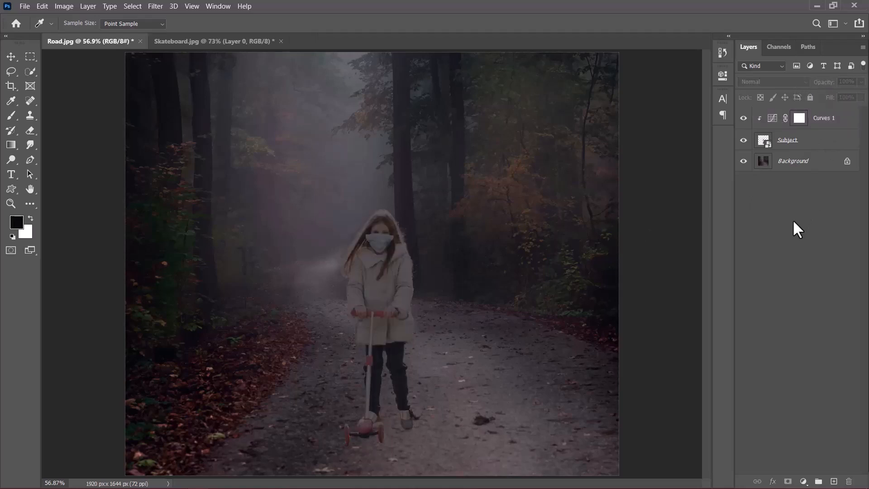
- Duplicate the Background layer and move the copy to the top of the layer stack
left_click(795, 171)
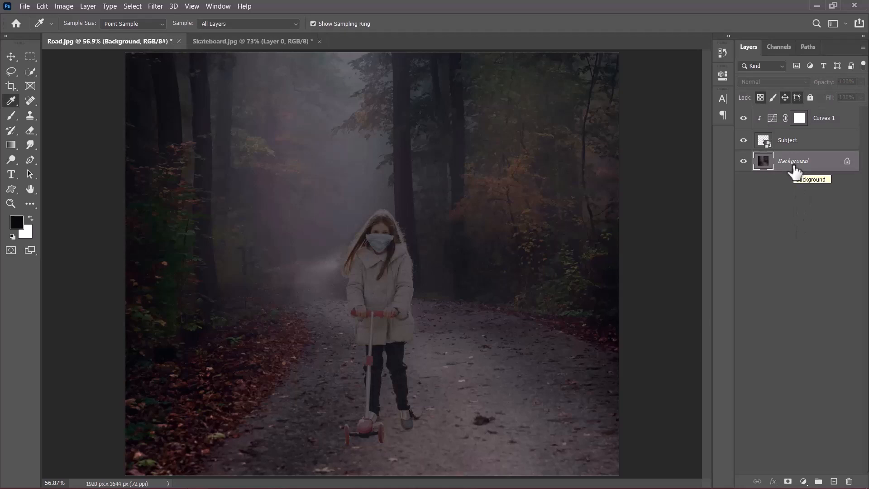
key("ctrl+j")
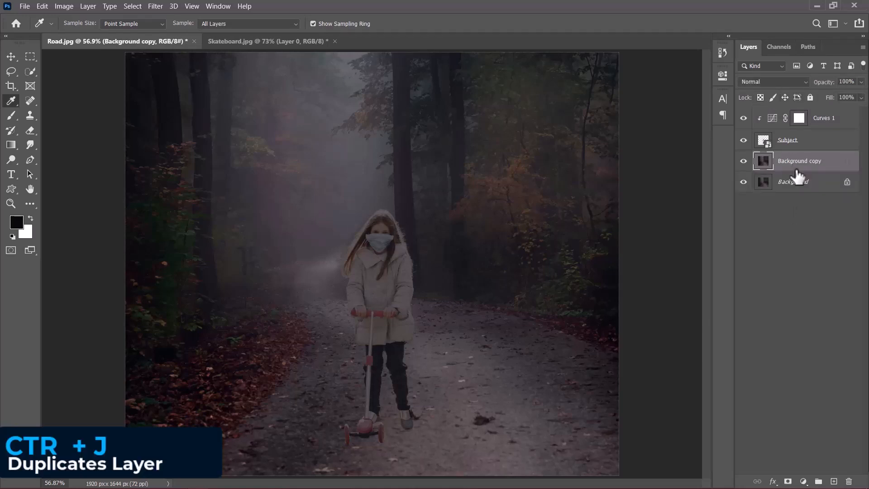
left_click_drag(795, 170, 788, 113)
- Convert the Background copy to a smart object and clip it to the layers below
right_click(788, 116)
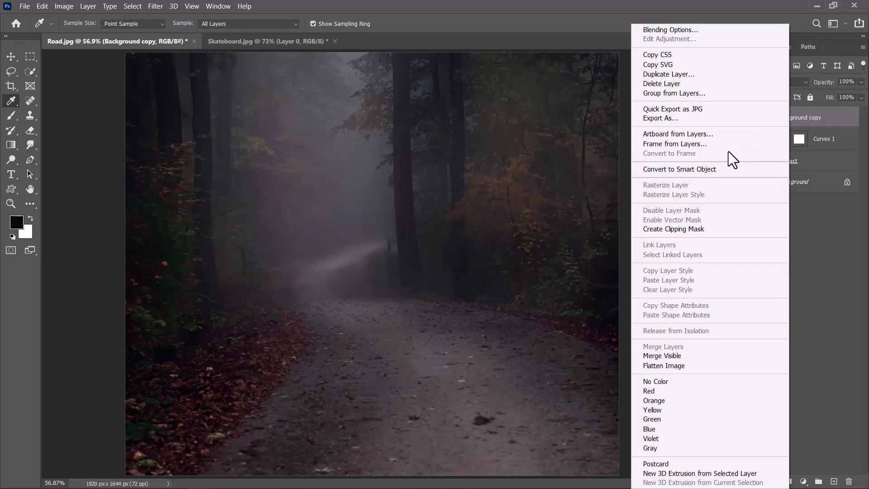
left_click(699, 169)
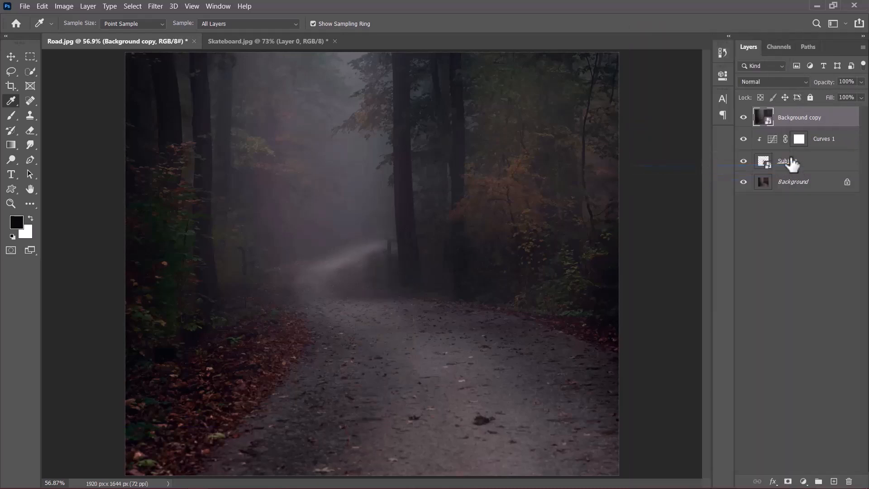
left_click(816, 126, "alt")
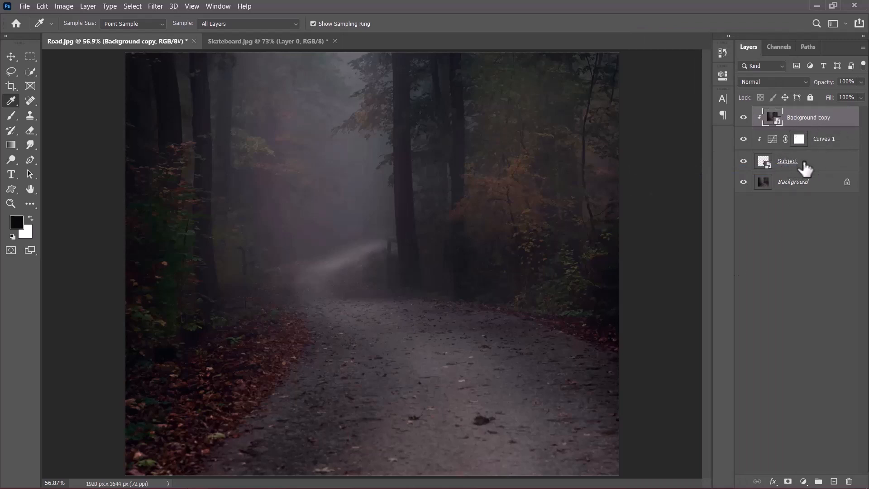
- Apply a Gaussian Blur with a 1000 pixel radius to the Background copy
left_click(156, 6)
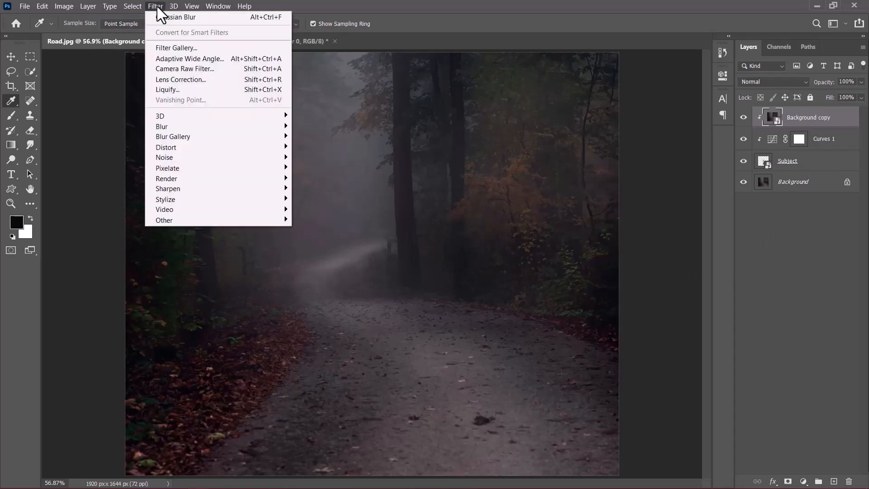
mouse_move(250, 125)
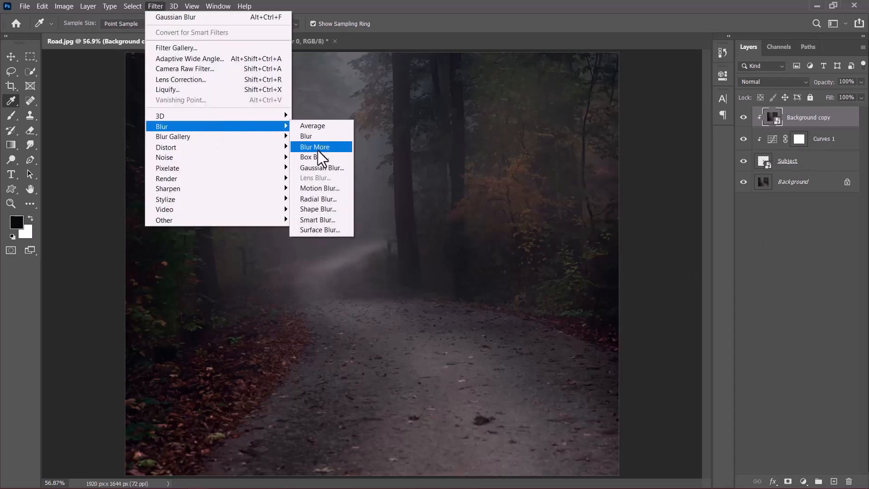
left_click(321, 168)
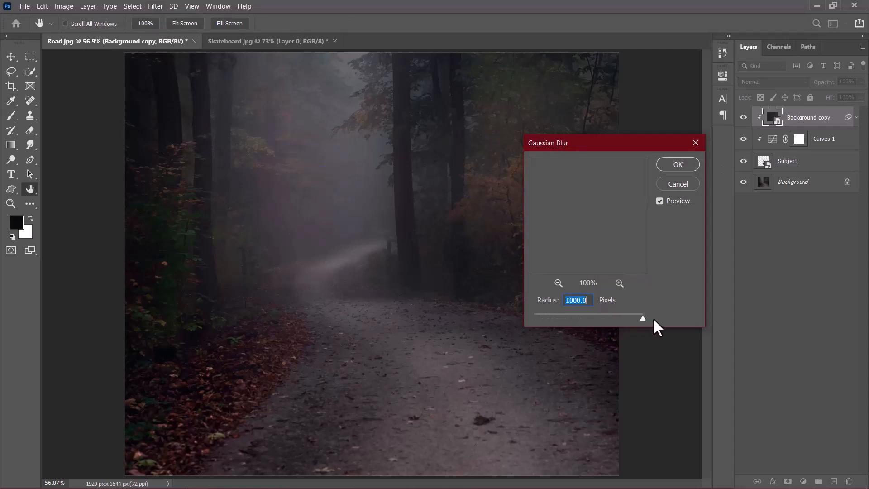
left_click(677, 164)
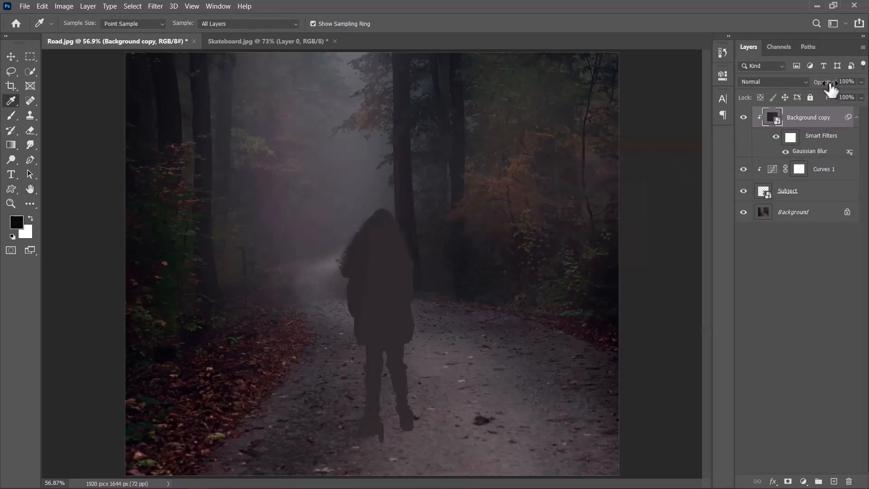
- Lower the Background copy's opacity to 31%
left_click_drag(831, 88, 630, 110)
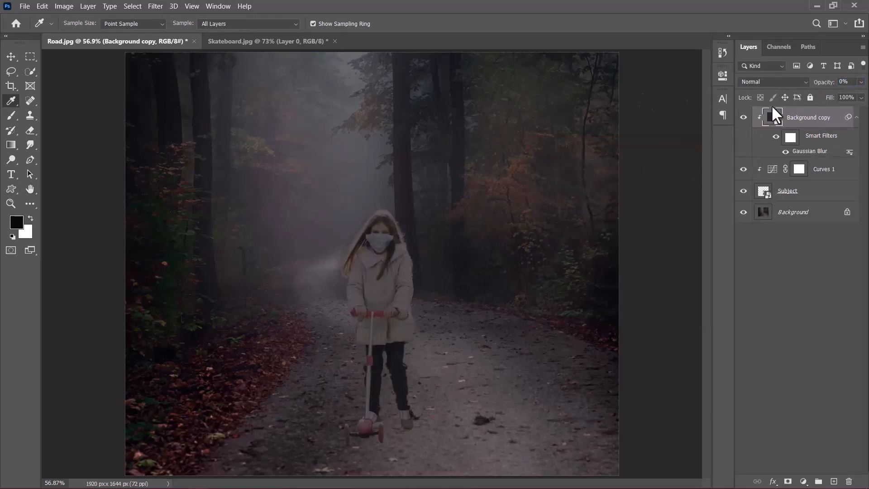
left_click_drag(818, 89, 831, 89)
mouse_move(823, 85)
left_mouse_down()
mouse_move(832, 86)
mouse_move(827, 93)
left_mouse_up()
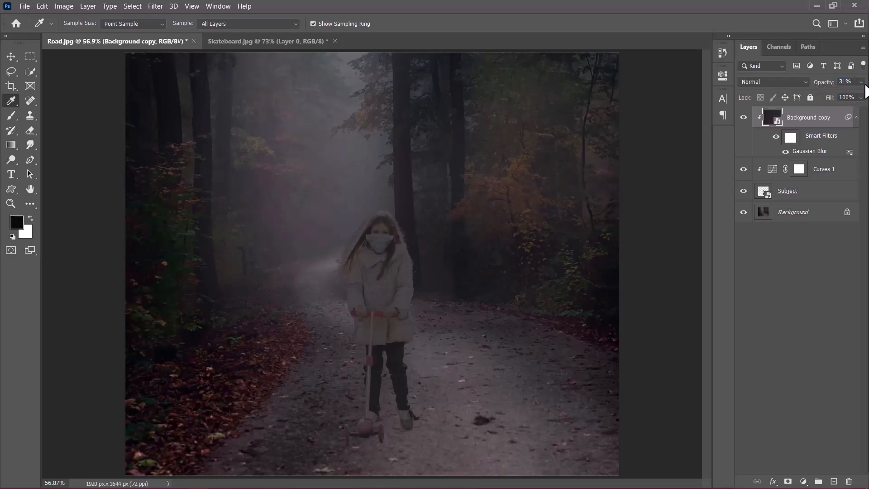
- Toggle the Background copy and Curves 1 layers' visibility to compare the subject with and without them
left_click(857, 117)
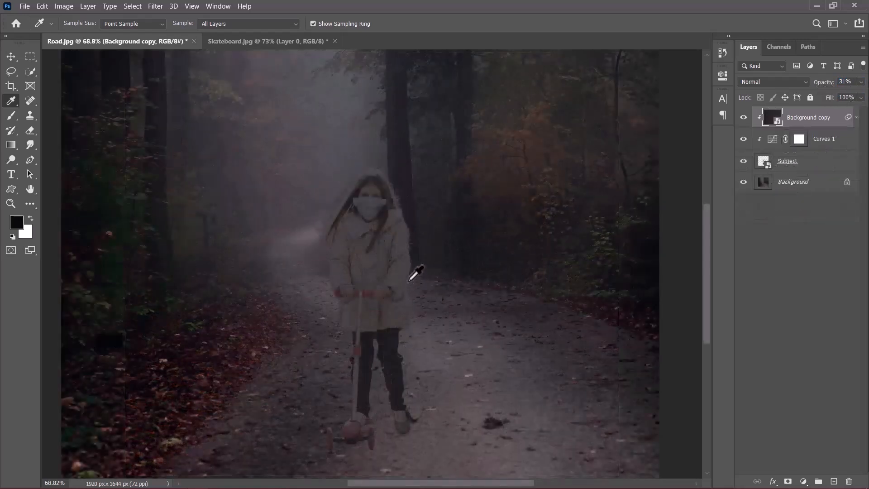
left_click(743, 117)
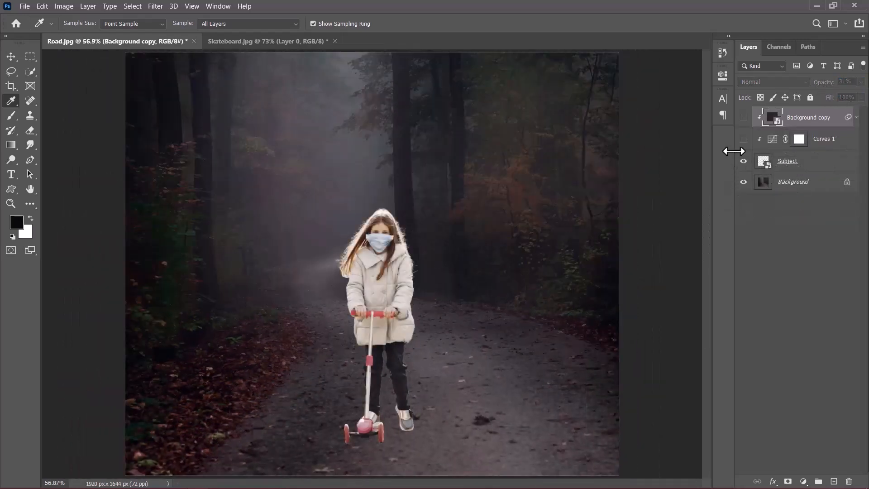
left_click(744, 138)
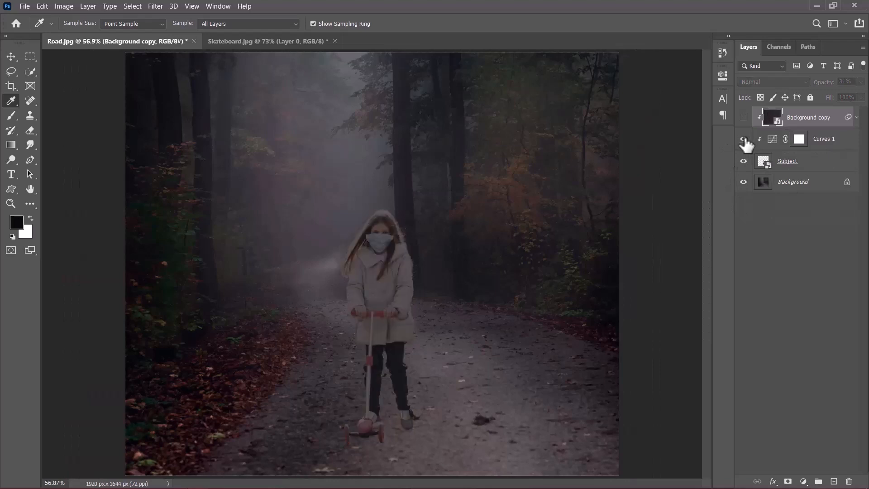
left_click(743, 139)
left_click(744, 139)
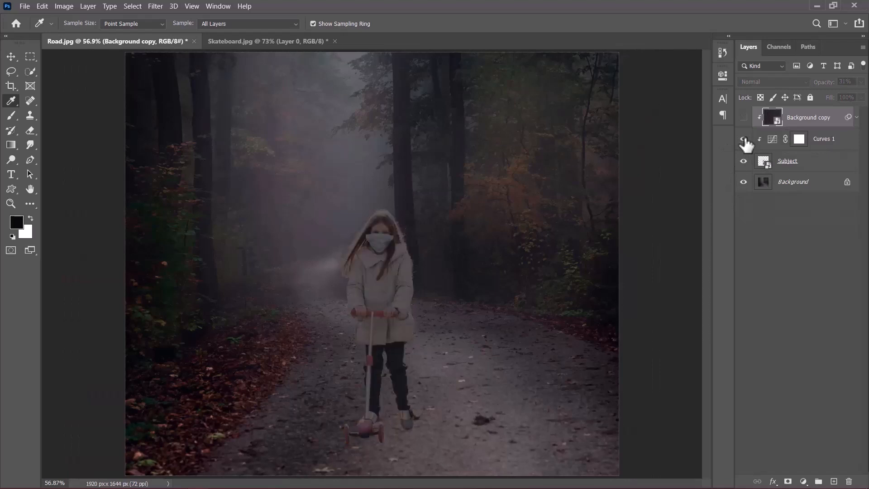
- Select the Curves 1 layer and set its opacity to 86%
left_click(799, 139)
mouse_move(831, 88)
left_mouse_down()
mouse_move(821, 83)
mouse_move(832, 87)
left_mouse_up()
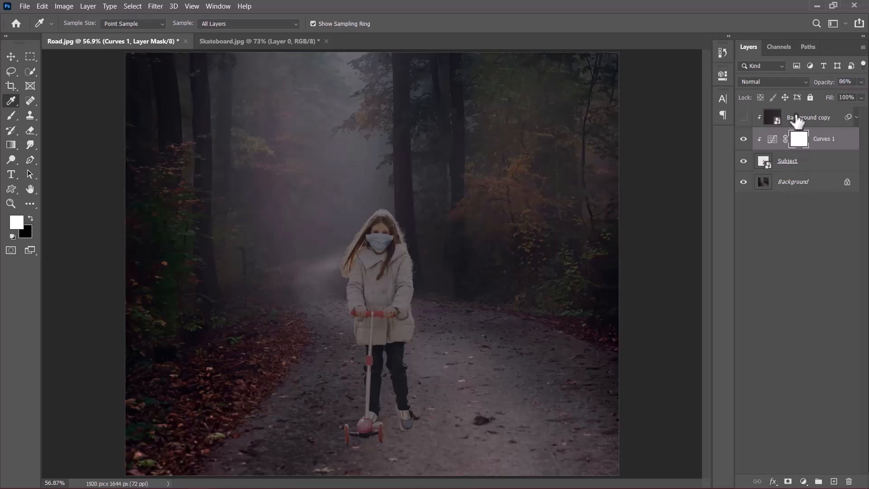
- Toggle the Background copy and Curves 1 layers off and on again to compare the composite
left_click(743, 118)
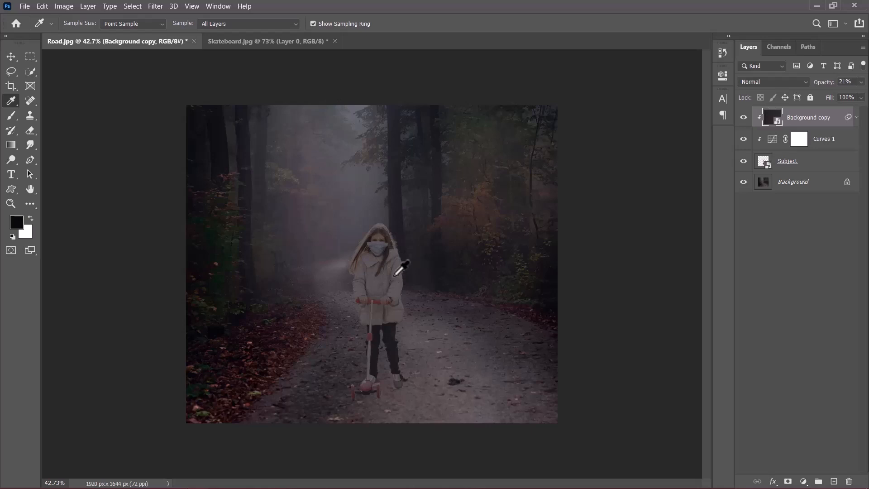
left_click(743, 118)
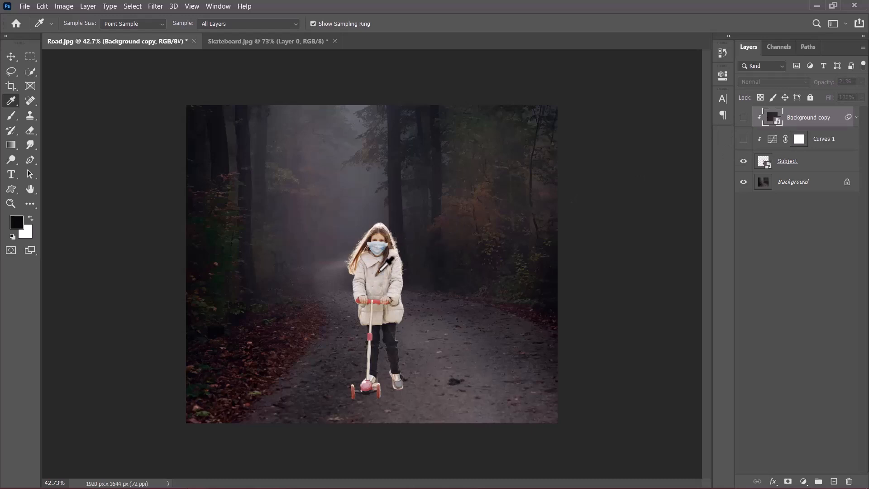
left_click(743, 139)
left_click(743, 118)
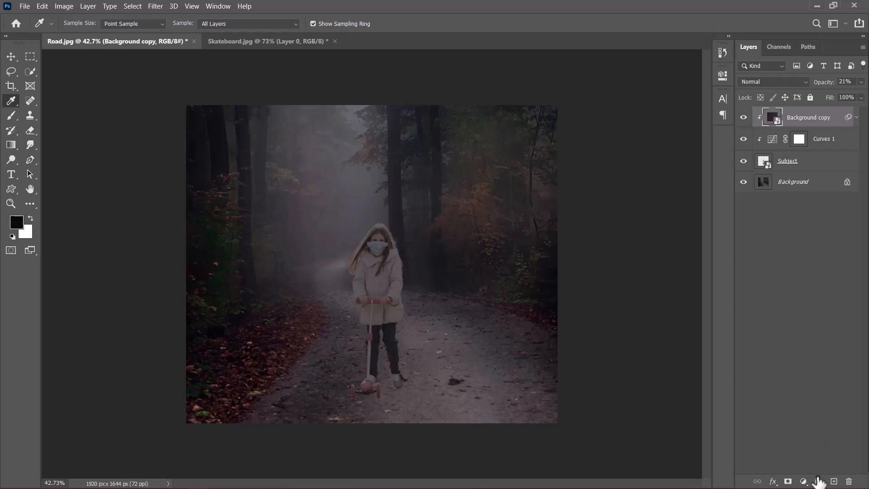
- Add a Curves adjustment layer and brighten the midtones by sampling and dragging up on the girl's coat
left_click(803, 481)
left_click(807, 334)
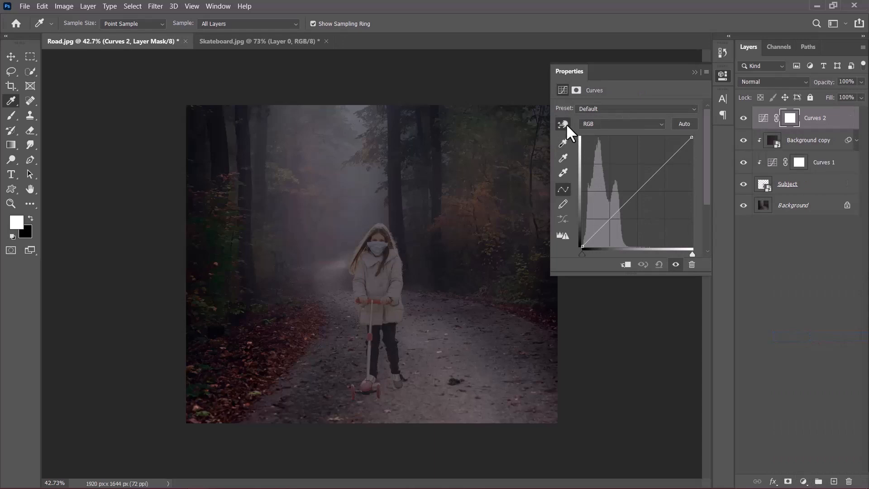
left_click(565, 123)
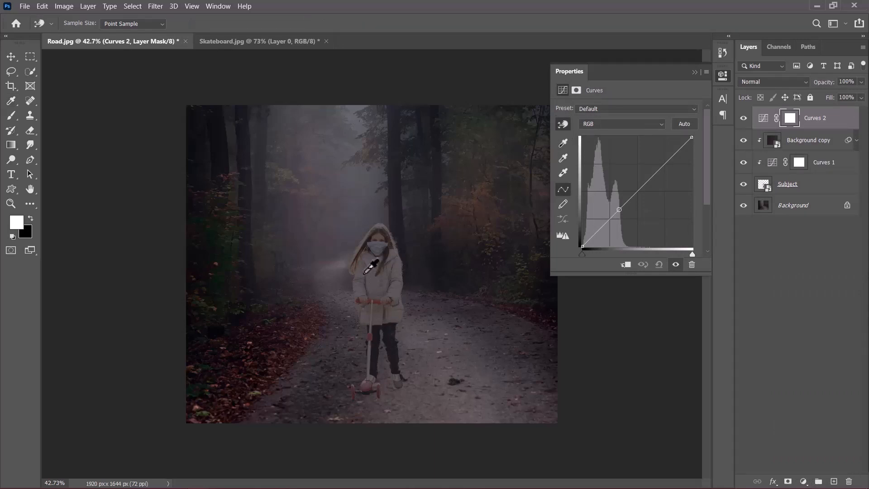
left_click_drag(368, 267, 367, 256)
- Fine-tune the midtone curve point and clip Curves 2 to the layers below
scroll(367, 310, "up", 3)
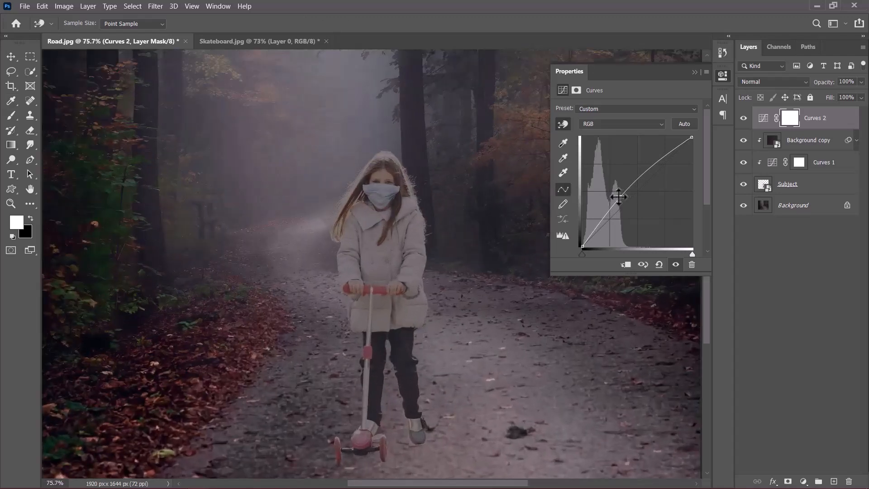
left_click_drag(618, 197, 618, 194)
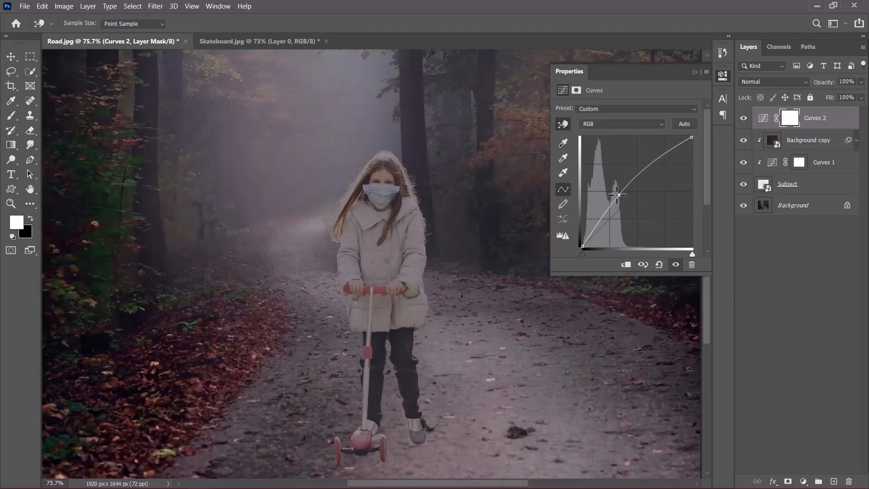
left_click(626, 265)
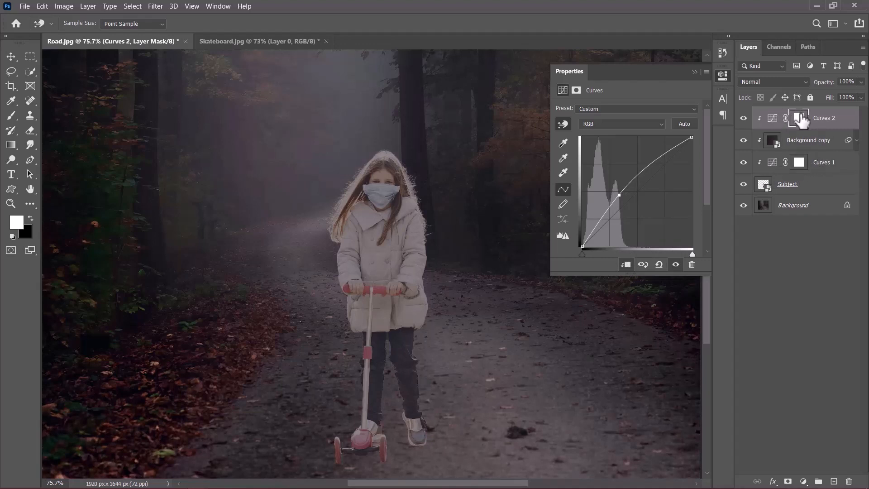
- Invert the Curves 2 mask to black and select the Brush with a Soft Round Pressure Size tip
key("ctrl+i")
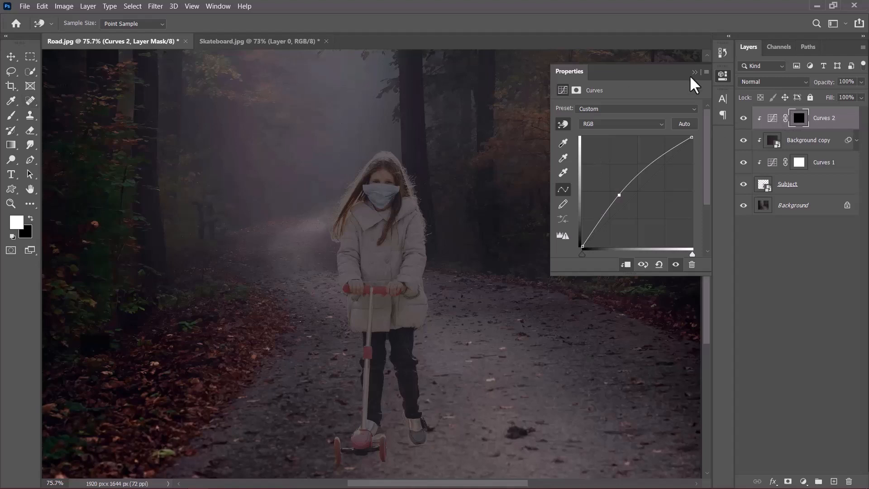
left_click(10, 115)
left_click(78, 28)
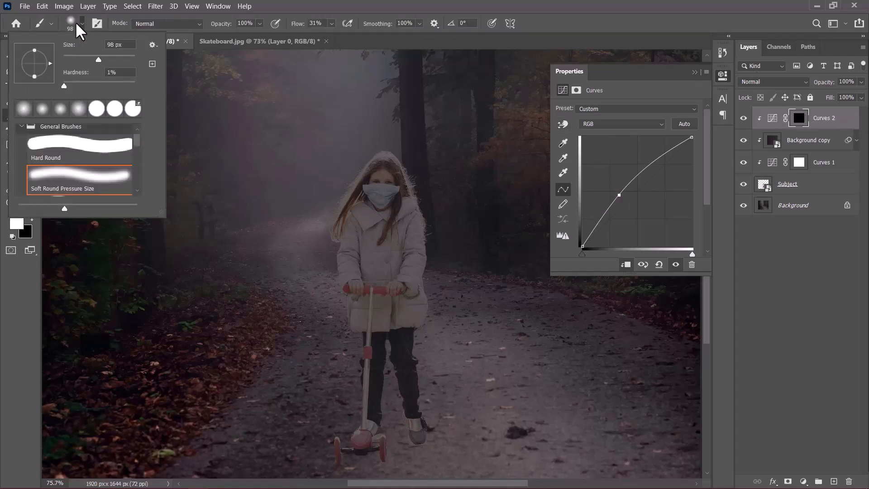
double_click(95, 179)
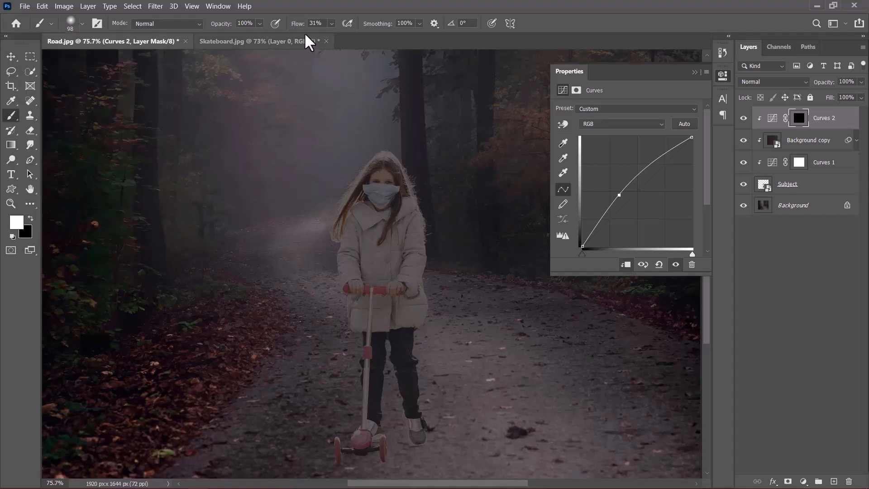
- Paint white on the Curves 2 mask along the girl's left side, hair, arms, legs and scooter to brighten them
scroll(335, 235, "up", 3)
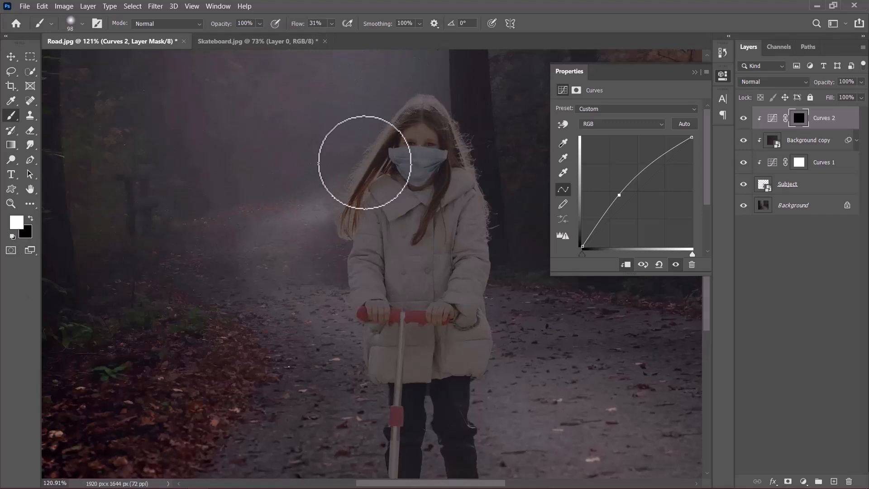
left_click_drag(408, 88, 310, 221)
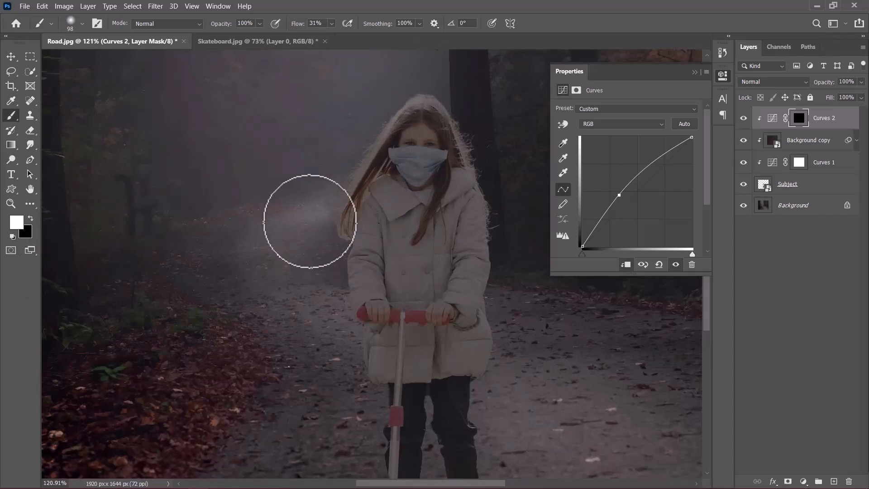
mouse_move(372, 143)
left_mouse_down()
mouse_move(295, 271)
mouse_move(376, 157)
mouse_move(308, 279)
mouse_move(349, 195)
mouse_move(331, 219)
mouse_move(337, 229)
mouse_move(355, 200)
mouse_move(323, 293)
mouse_move(352, 241)
mouse_move(348, 319)
mouse_move(342, 262)
mouse_move(346, 352)
mouse_move(352, 295)
mouse_move(333, 355)
mouse_move(344, 325)
mouse_move(344, 342)
left_mouse_up()
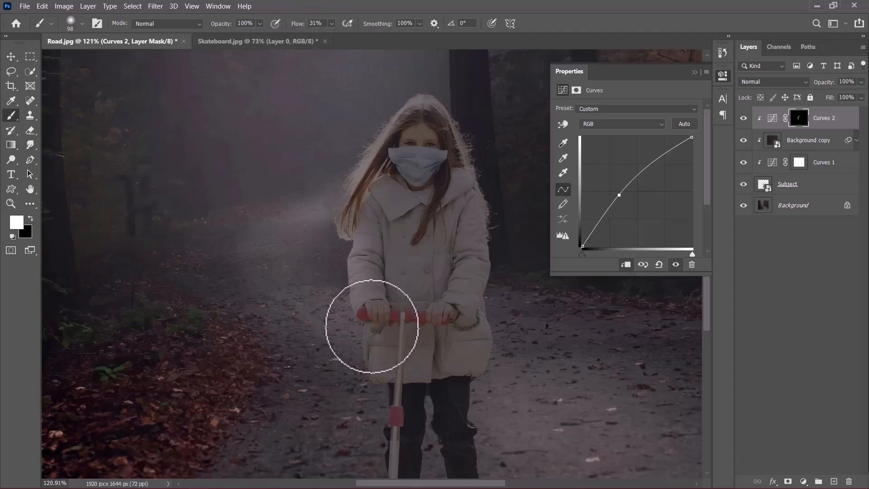
left_click_drag(373, 306, 377, 211)
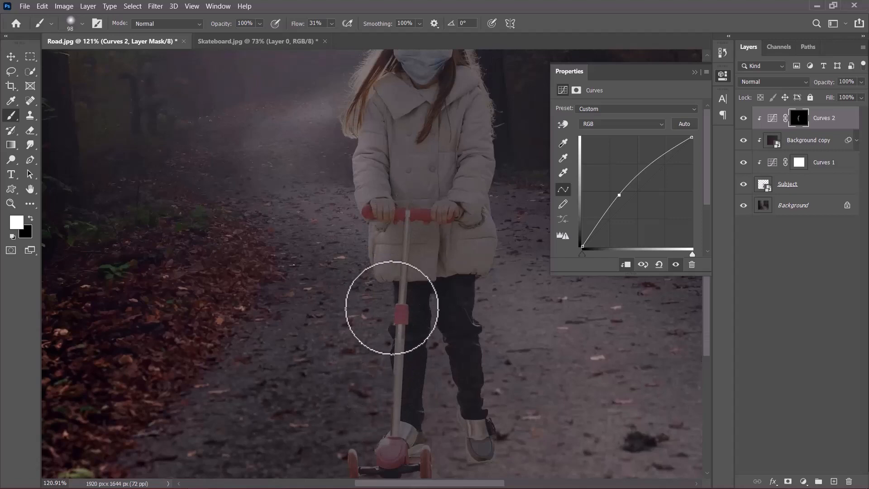
left_click_drag(399, 404, 407, 286)
mouse_move(361, 366)
left_mouse_down()
mouse_move(398, 316)
mouse_move(351, 380)
left_mouse_up()
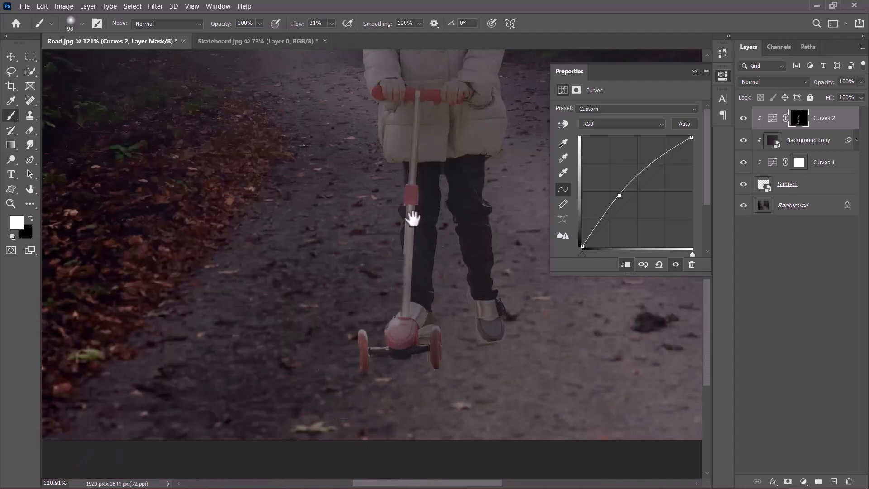
left_click_drag(413, 217, 411, 439)
left_click_drag(388, 190, 388, 397)
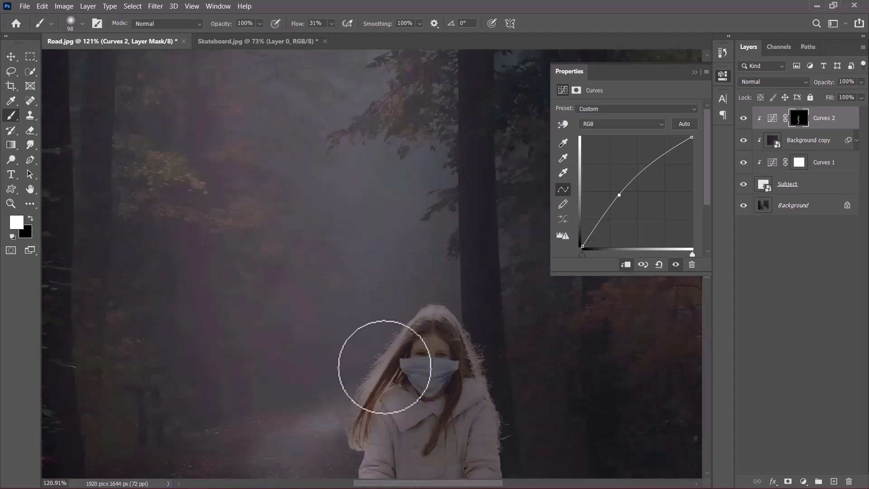
- Toggle the Curves 2 layer's visibility to compare the subject before and after the brightening
scroll(356, 417, "down", 3)
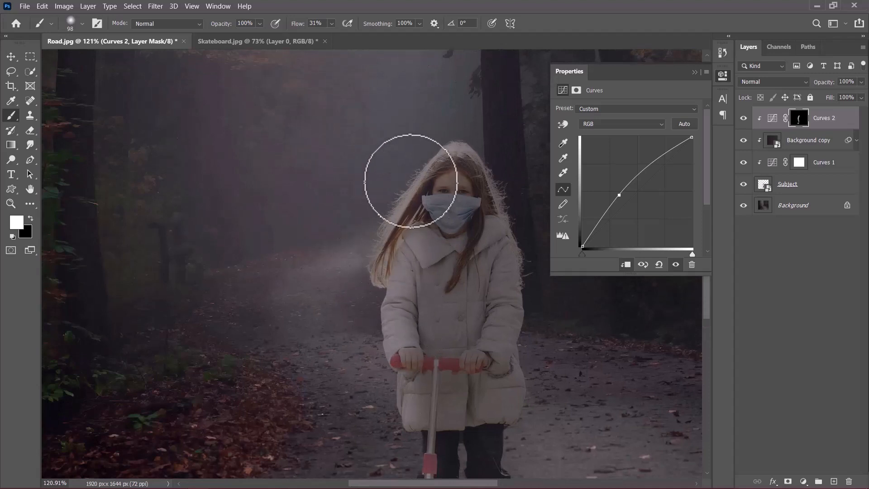
scroll(405, 245, "down", 3)
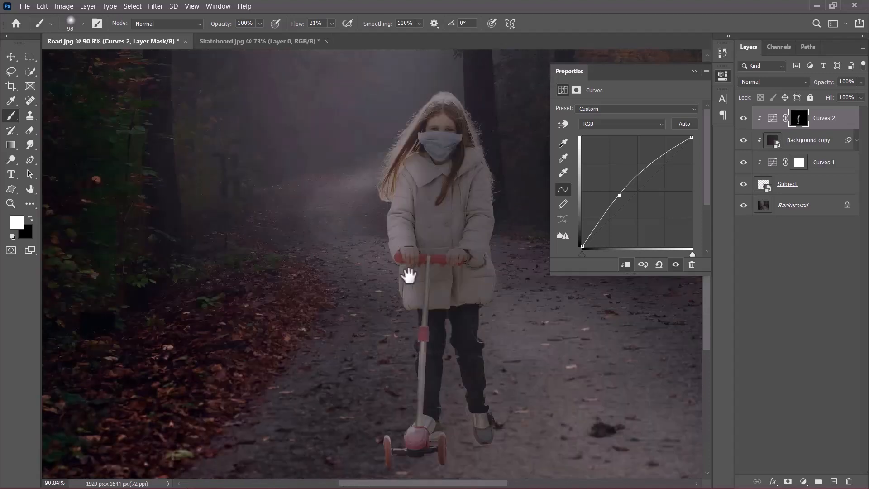
left_click(743, 118)
left_click(743, 119)
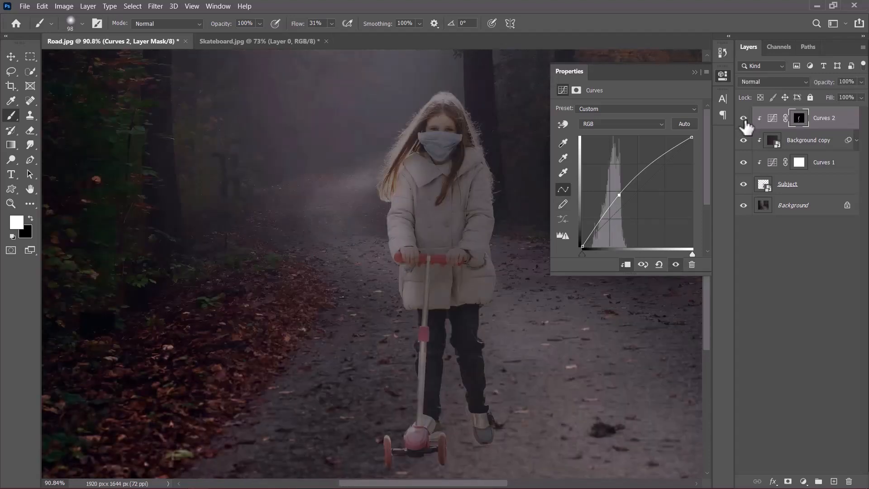
left_click(743, 119)
left_click(743, 119)
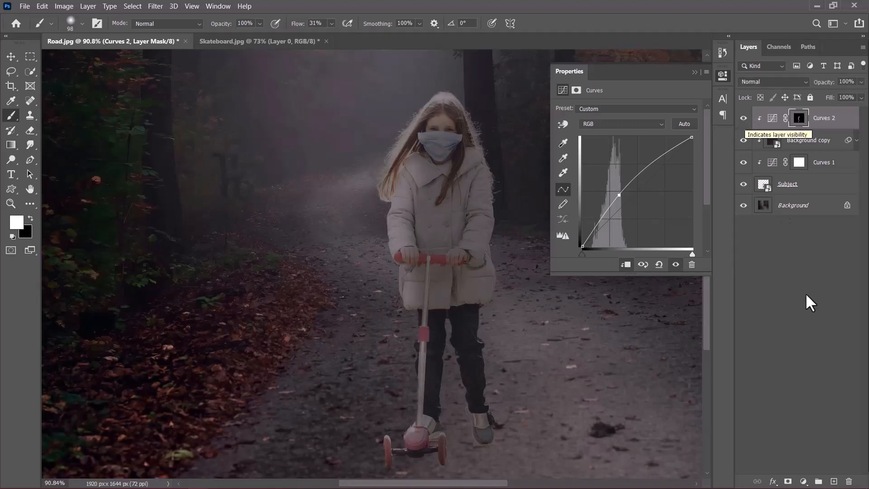
- Add a Curves 3 adjustment layer and pull its curve down on the image to darken the scene
left_click(803, 481)
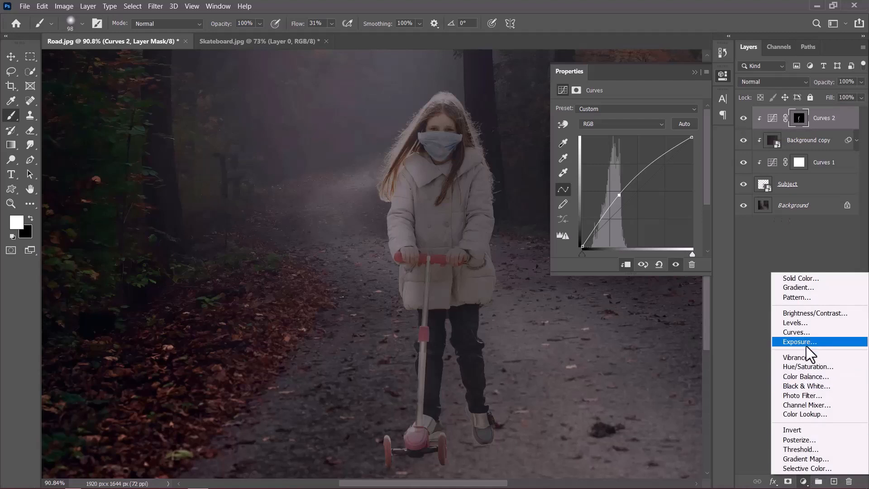
left_click(805, 332)
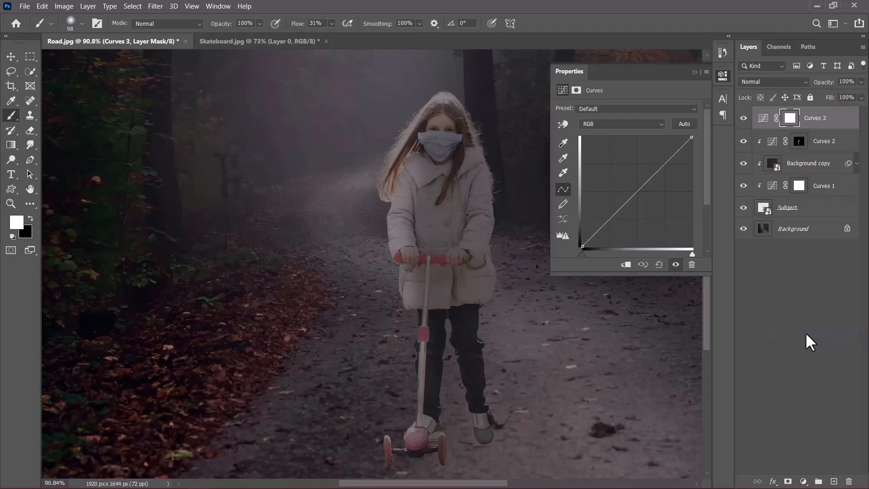
key("ctrl+0")
left_click(563, 125)
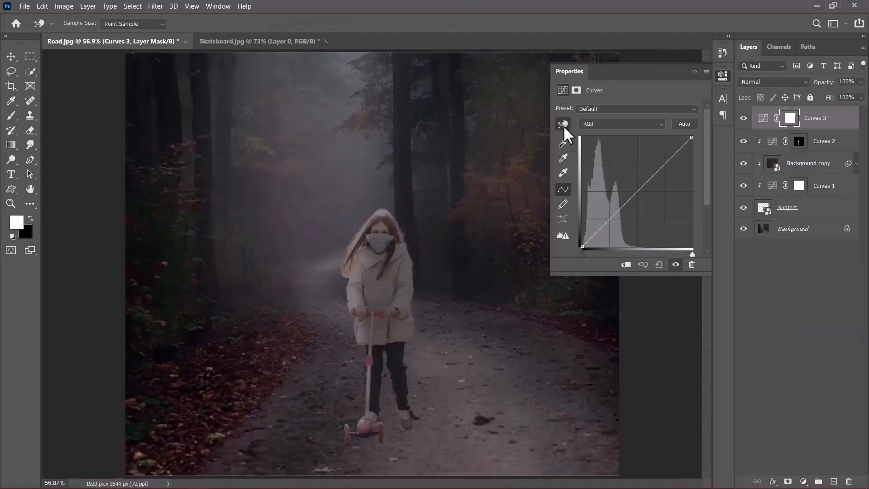
left_click_drag(424, 248, 436, 268)
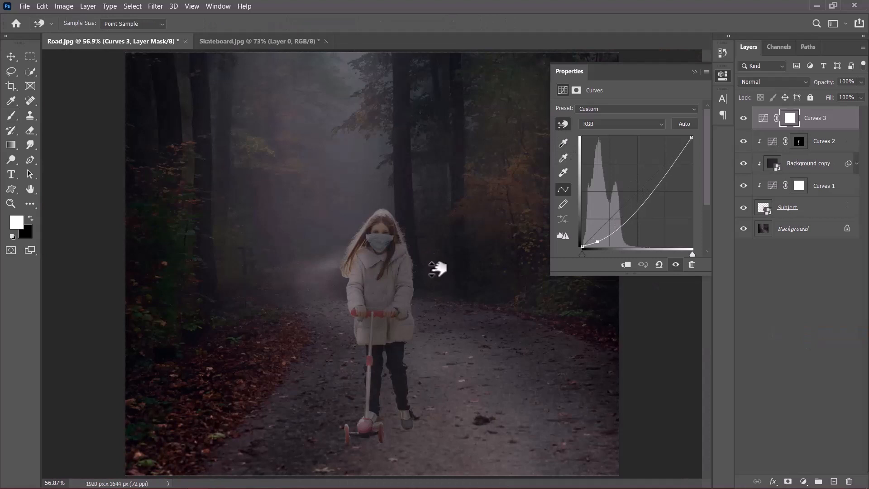
left_click(694, 71)
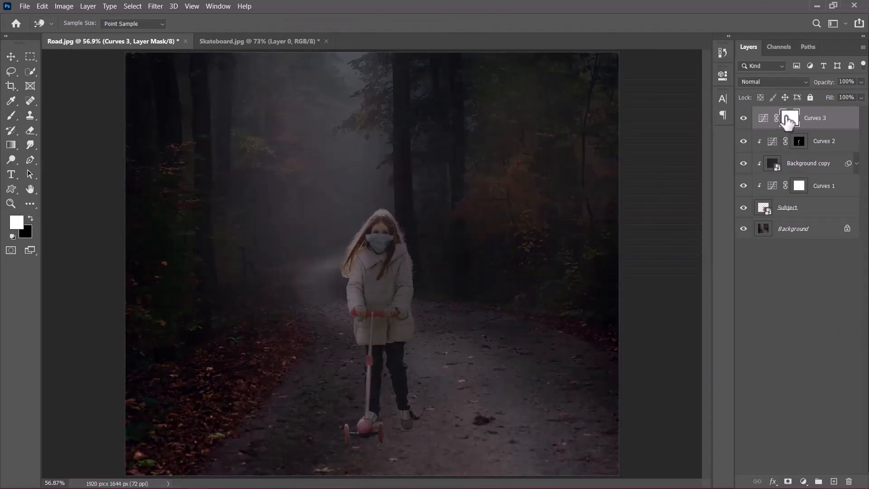
- Invert the Curves 3 mask to black, pick the Brush, and clip Curves 3 to the layers below
key("ctrl+i")
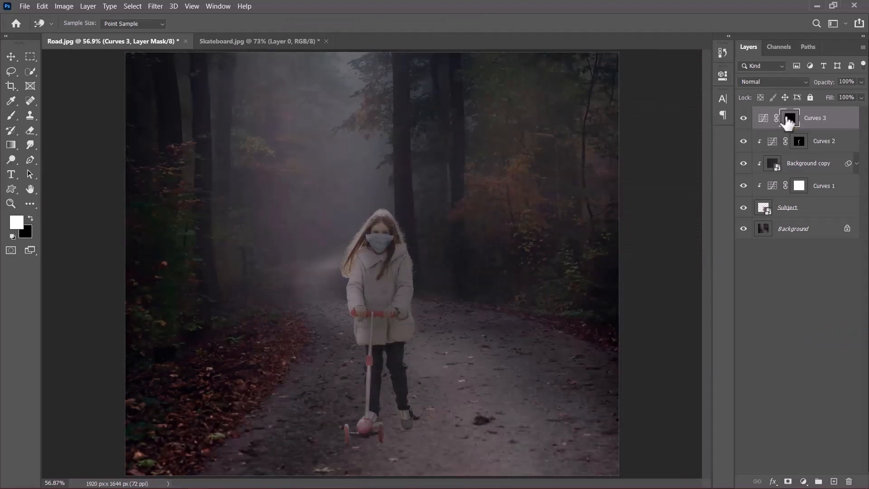
left_click(10, 116)
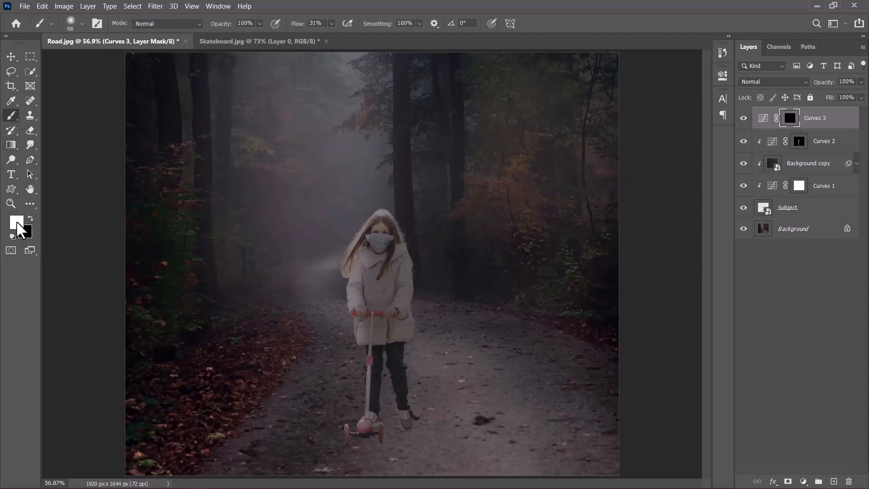
scroll(380, 429, "up", 3)
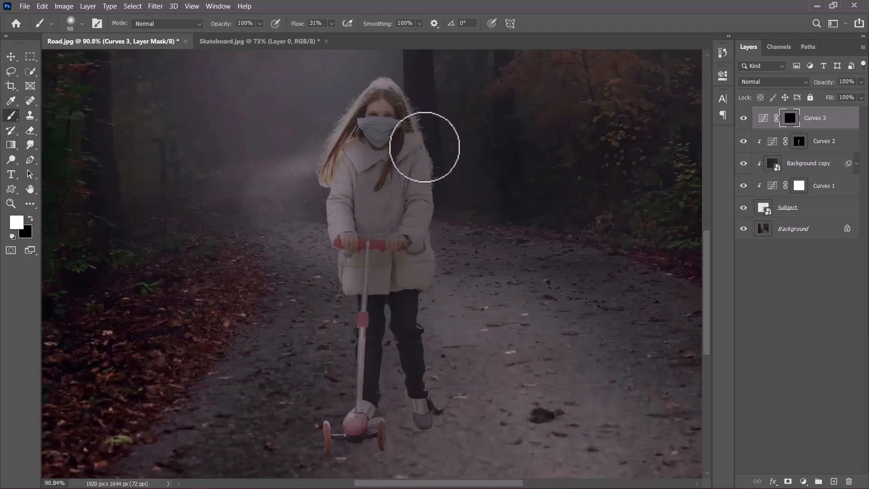
left_click_drag(814, 125, 826, 129)
left_click(819, 126, "alt")
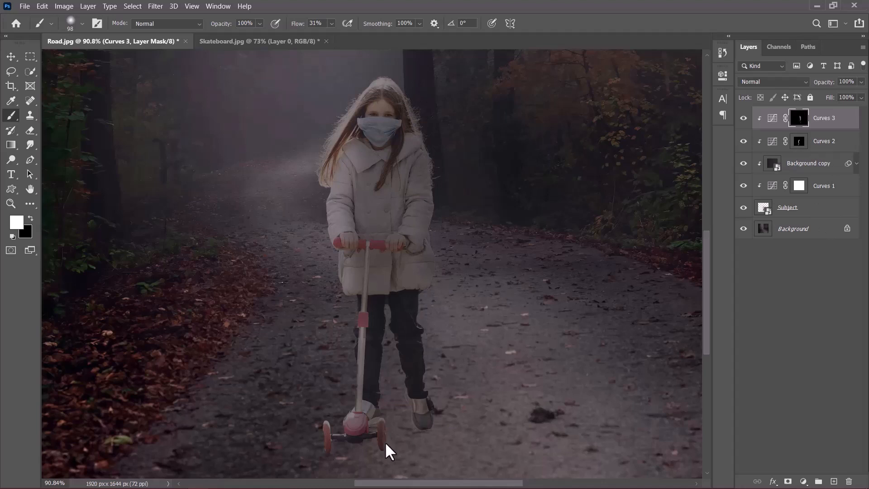
- Paint on the Curves 3 mask along the girl's shaded right side, switching between white and black
key("x")
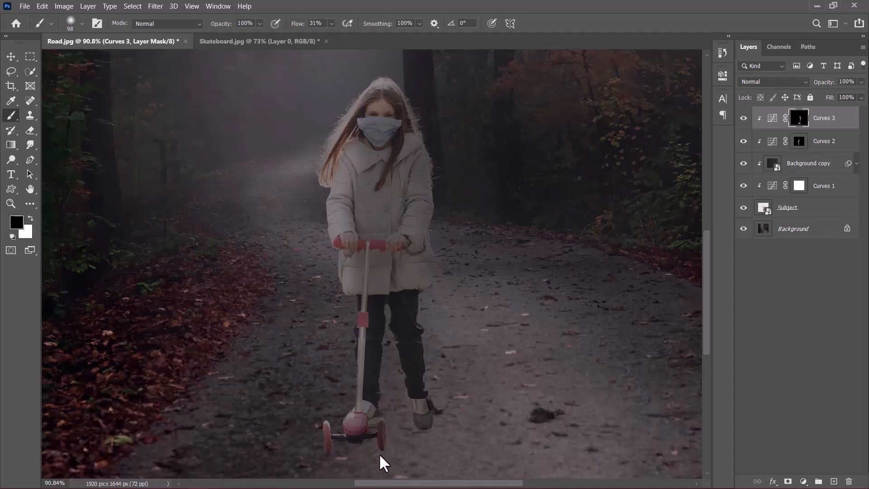
key("x")
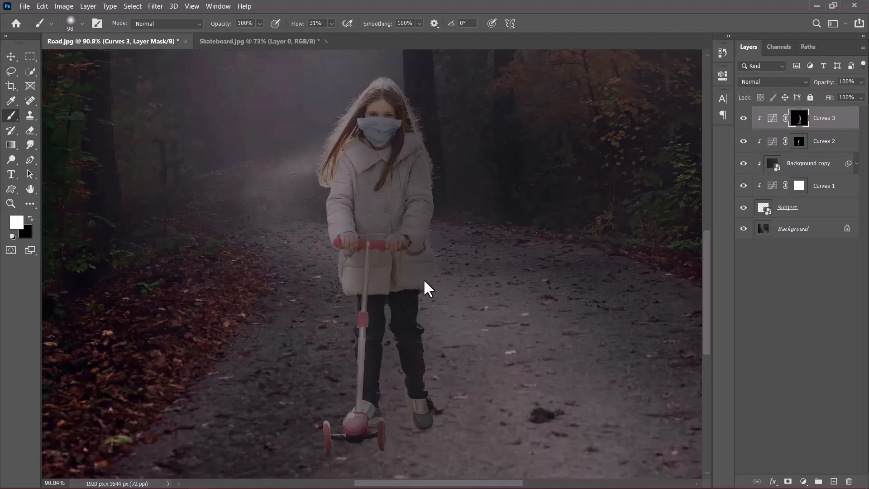
scroll(397, 364, "down", 3)
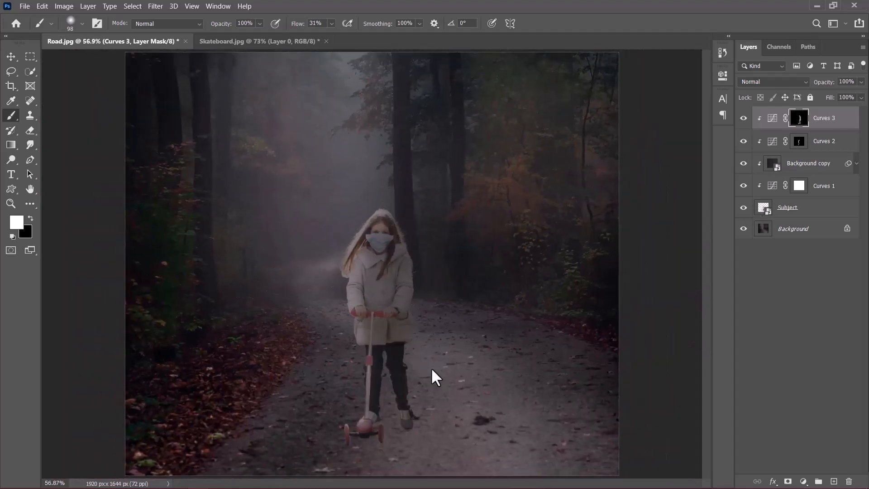
scroll(368, 452, "up", 2)
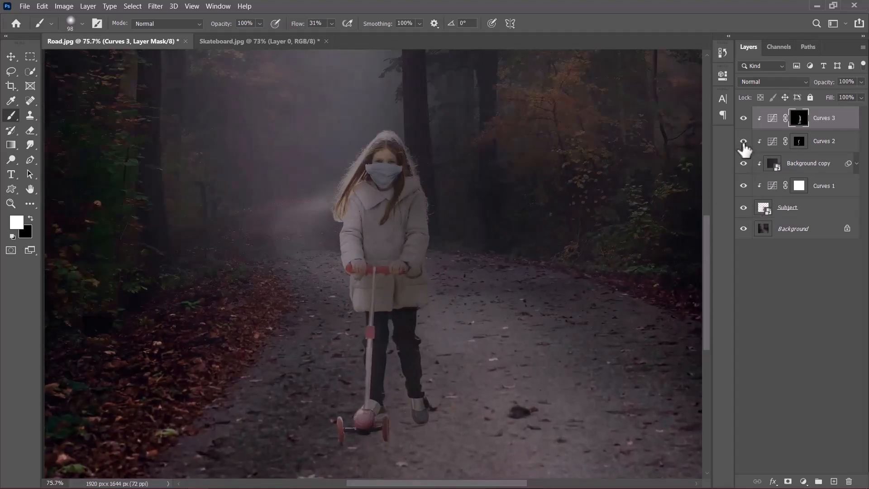
- Toggle the Curves 3 layer's visibility to compare the subject with and without the darkening
left_click(744, 119)
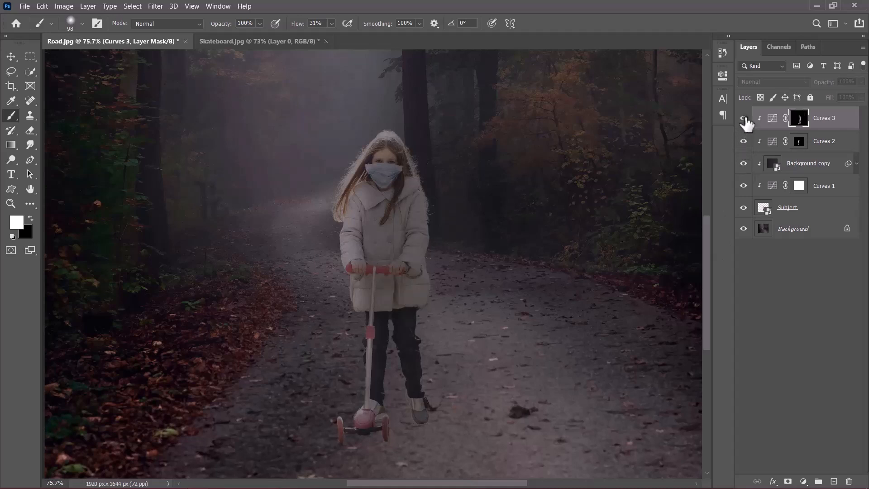
left_click(743, 118)
left_click(744, 118)
left_click(743, 118)
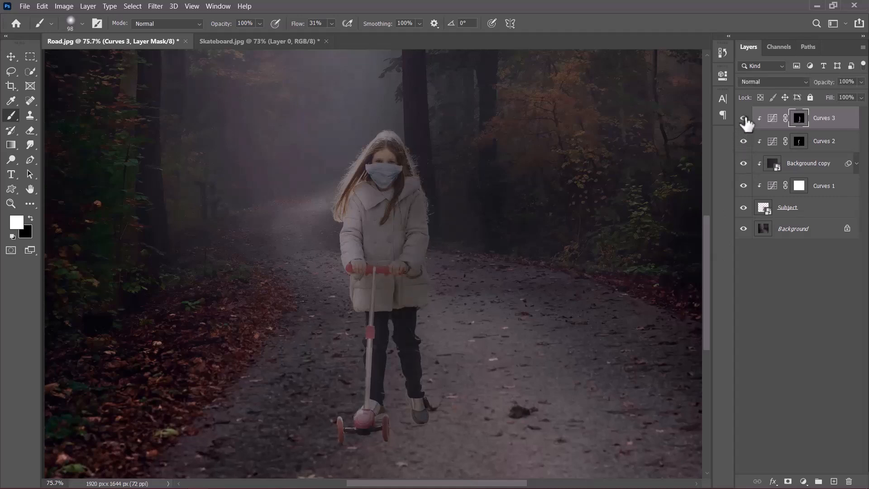
scroll(462, 355, "down", 3)
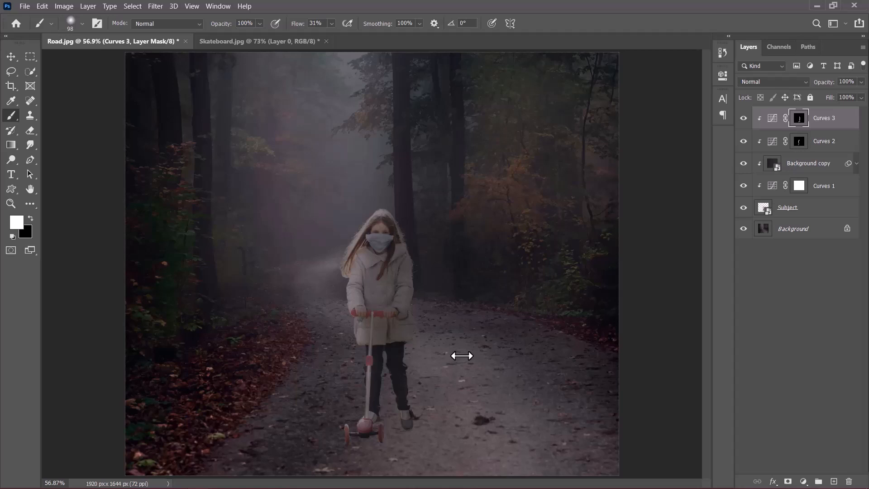
- Add a Color Lookup adjustment layer using the Moonlight.3DL 3D LUT
left_click(803, 481)
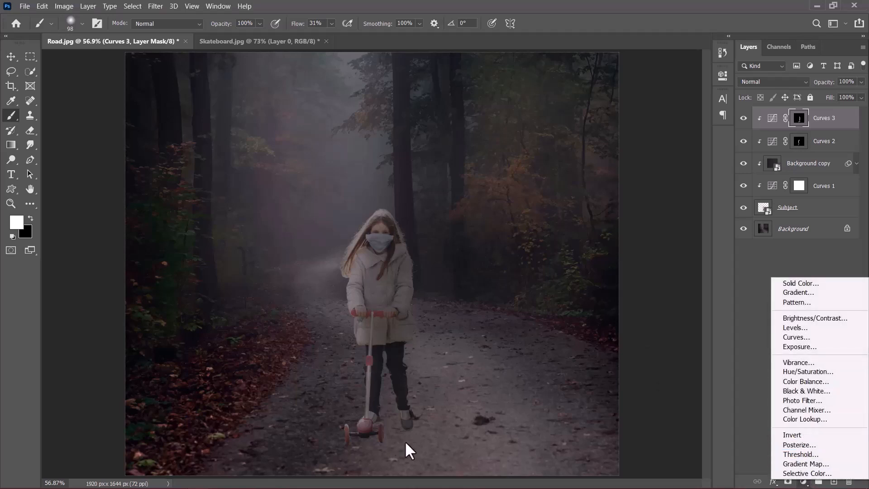
left_click(798, 419)
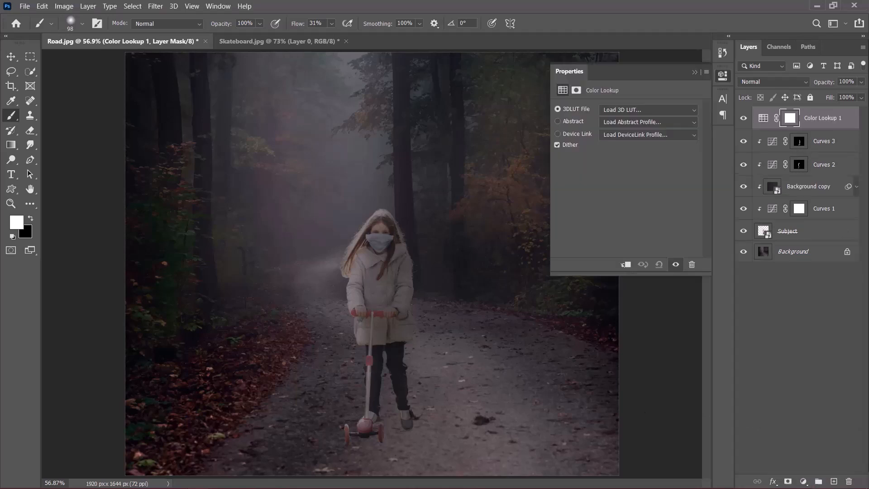
left_click(634, 110)
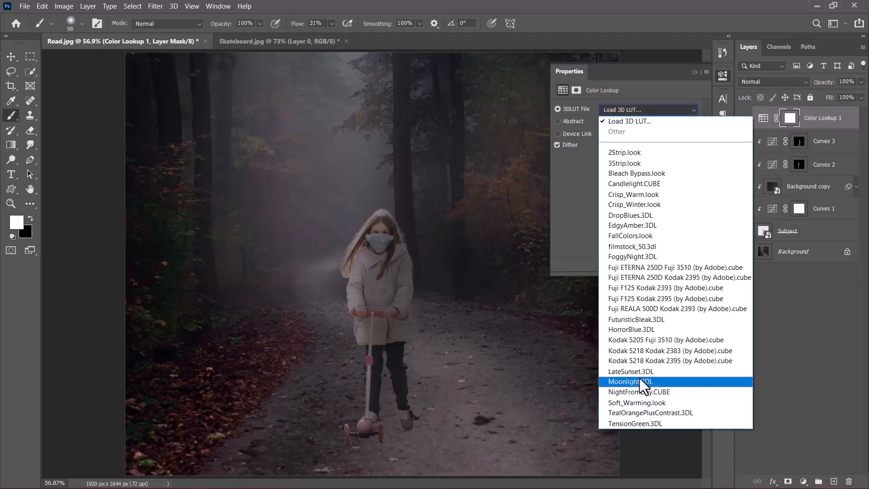
left_click(640, 381)
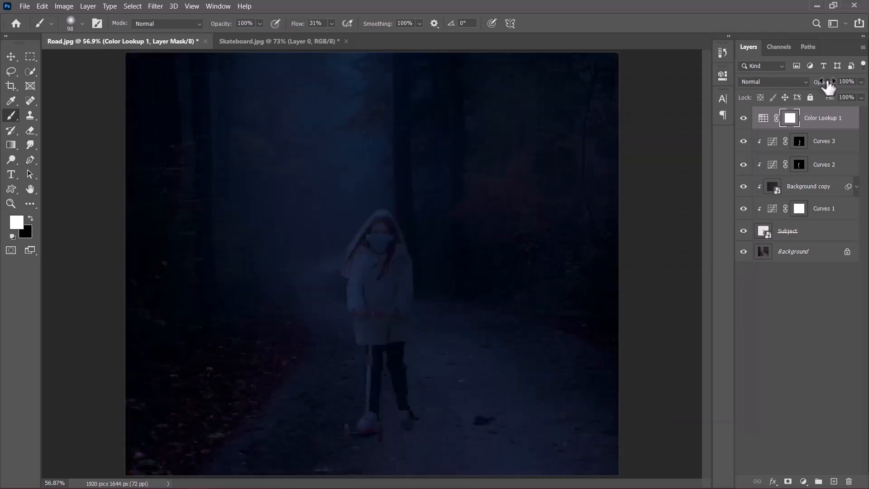
- Set the Color Lookup 1 layer's opacity to 64%
left_click_drag(828, 85, 440, 107)
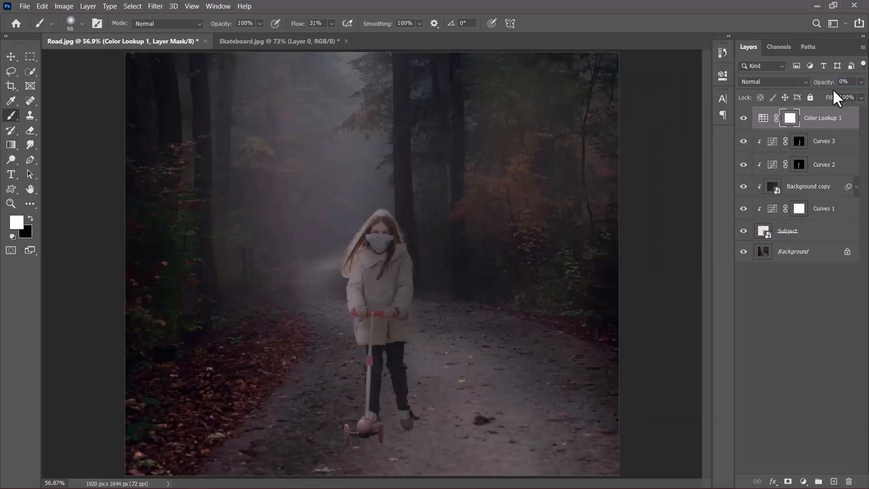
left_click_drag(828, 87, 838, 91)
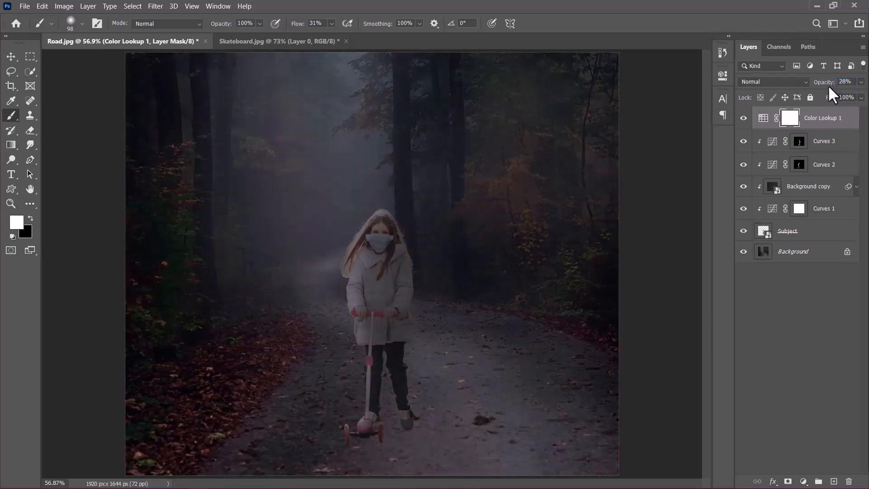
left_click_drag(834, 87, 837, 87)
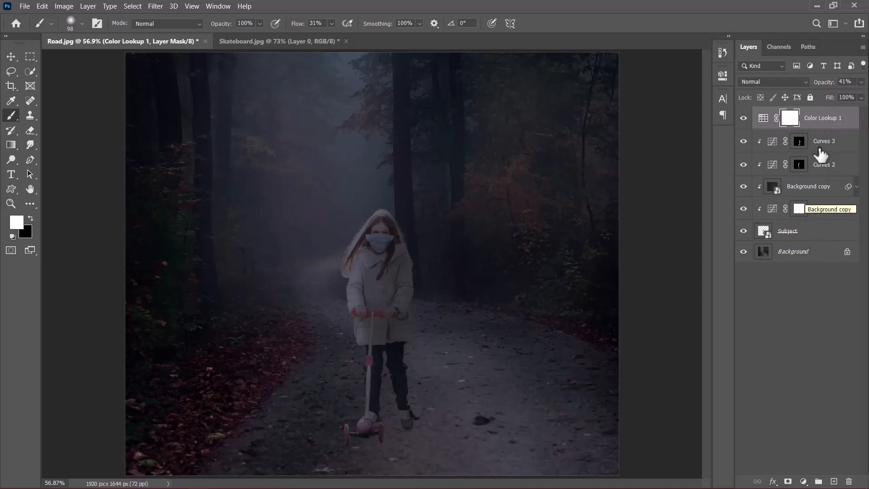
left_click_drag(824, 84, 834, 89)
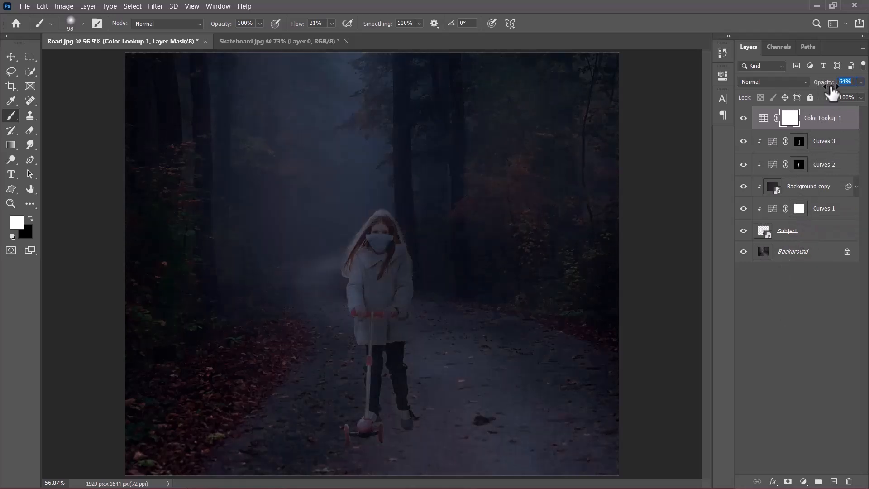
- Toggle the Curves 3 and Curves 2 layers' visibility to compare their effect on the girl
scroll(381, 451, "up", 3)
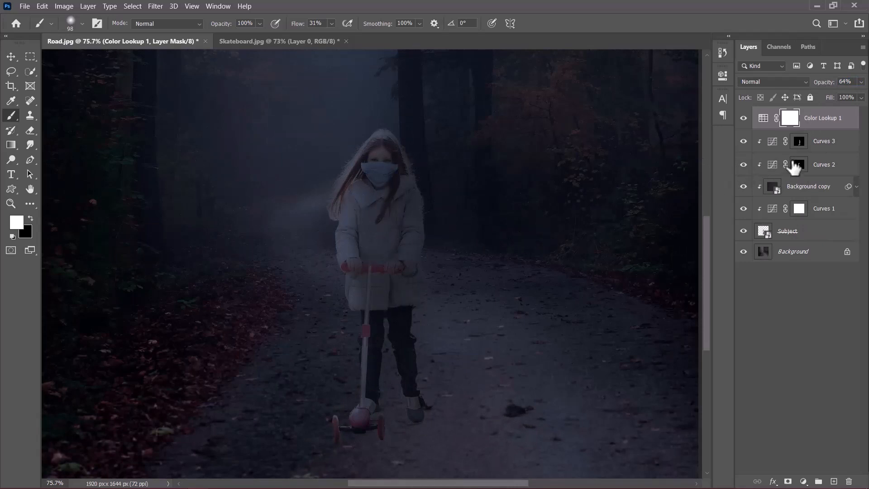
left_click(743, 143)
left_click(743, 143)
left_click(742, 166)
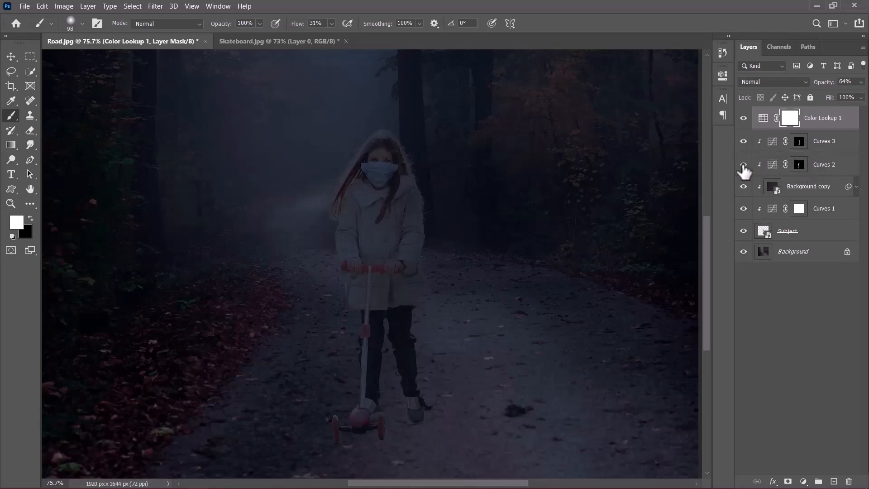
left_click(743, 166)
left_click(743, 166)
left_click(743, 166)
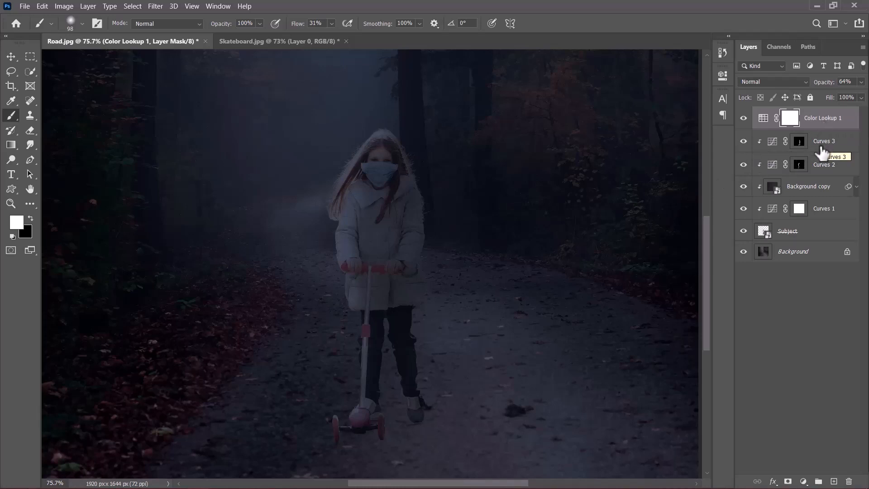
- Hide all adjustment layers, then show them again one by one to compare the composite before and after
scroll(364, 365, "down", 4)
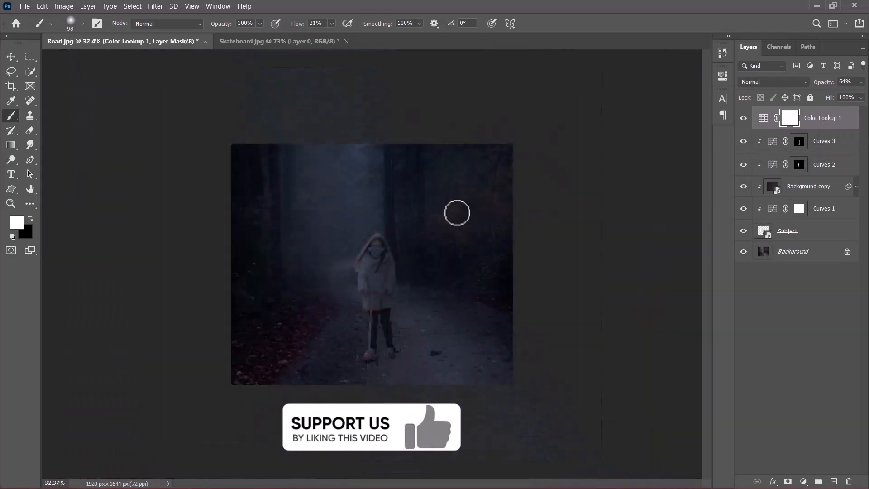
scroll(383, 366, "up", 1)
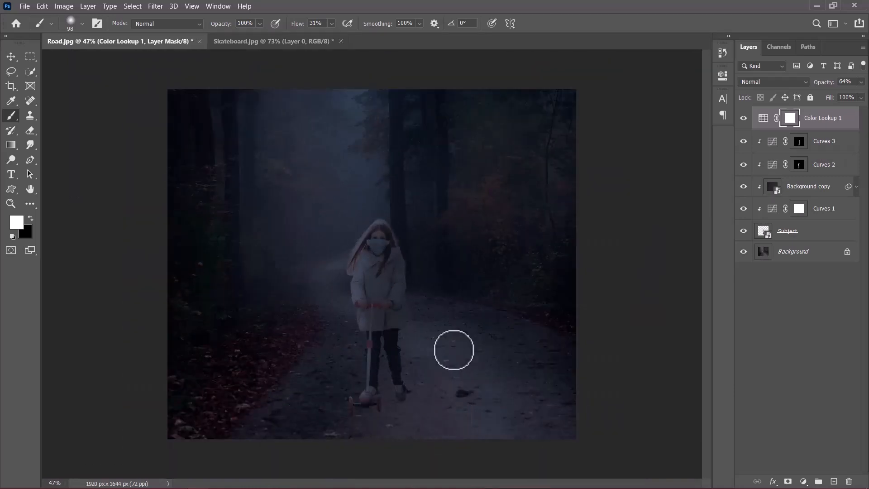
left_click_drag(743, 209, 744, 93)
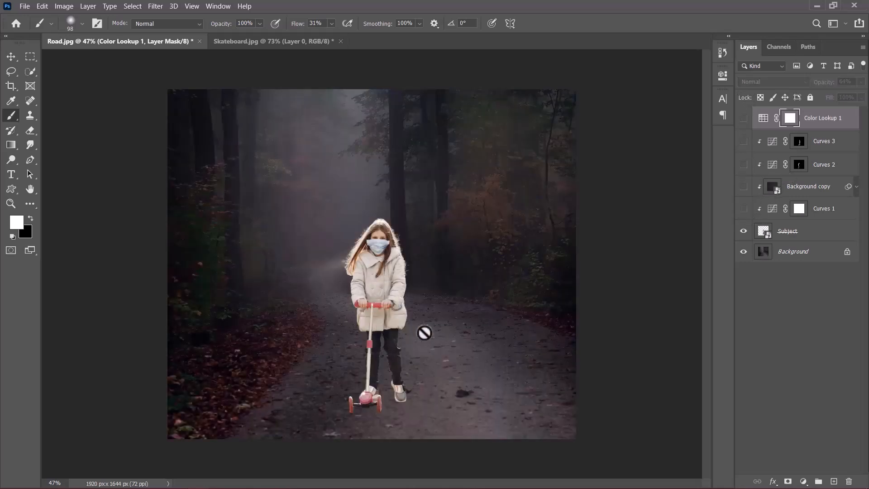
left_click(743, 209)
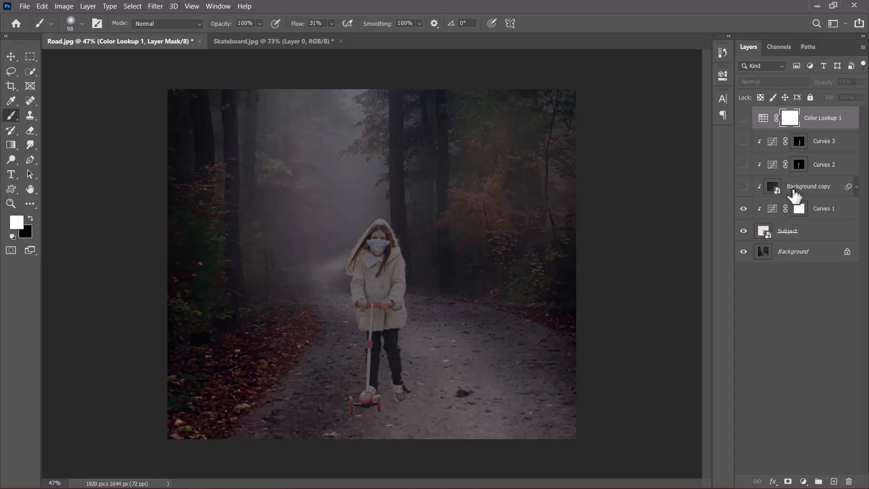
left_click(744, 187)
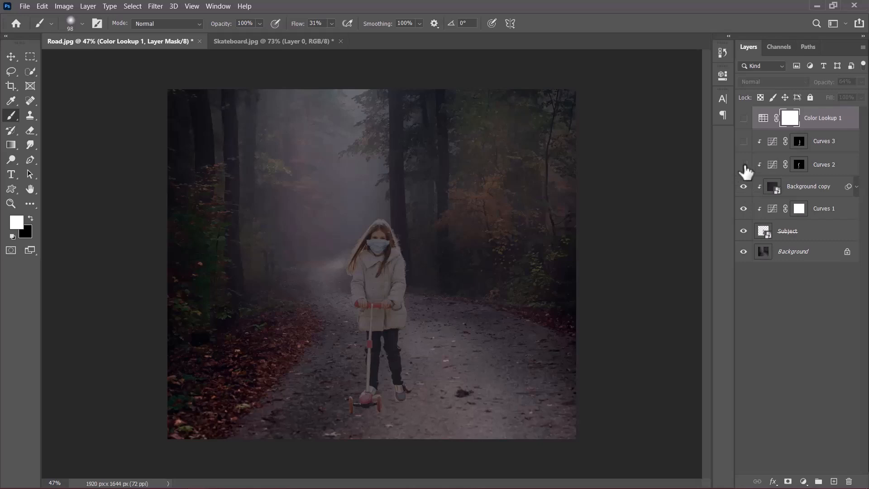
left_click(743, 164)
left_click(744, 165)
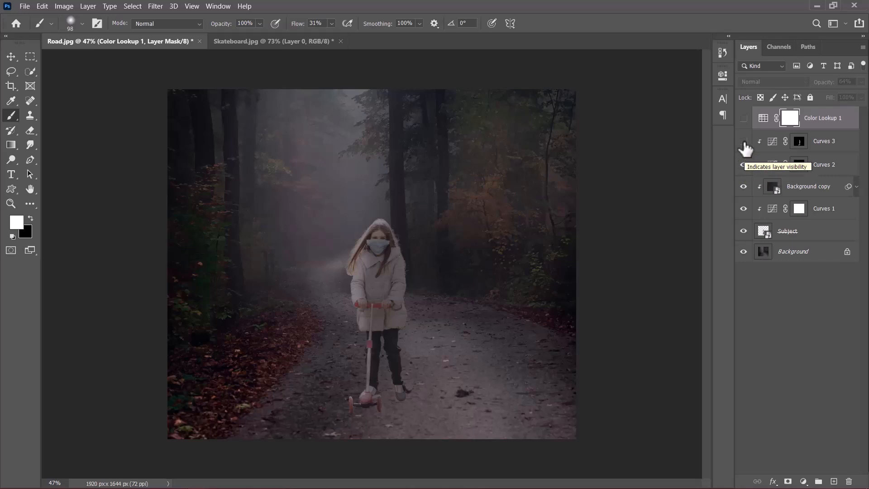
left_click(743, 141)
left_click(743, 142)
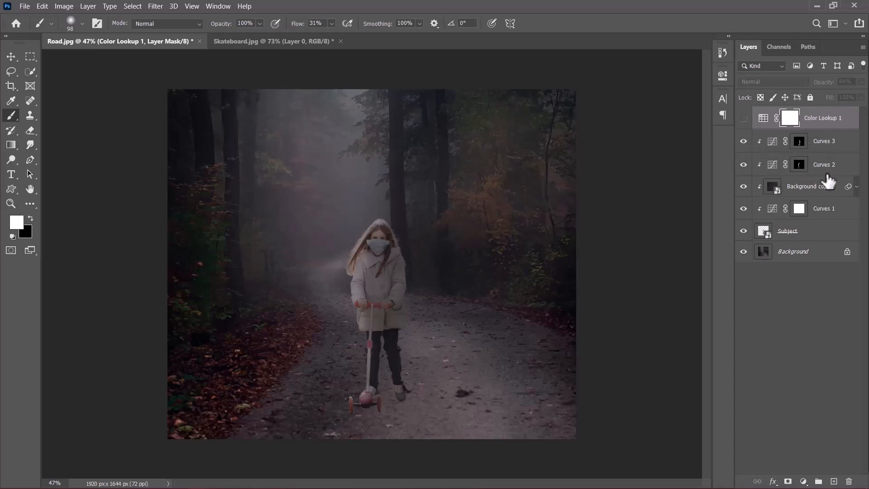
left_click(743, 118)
left_click(743, 118)
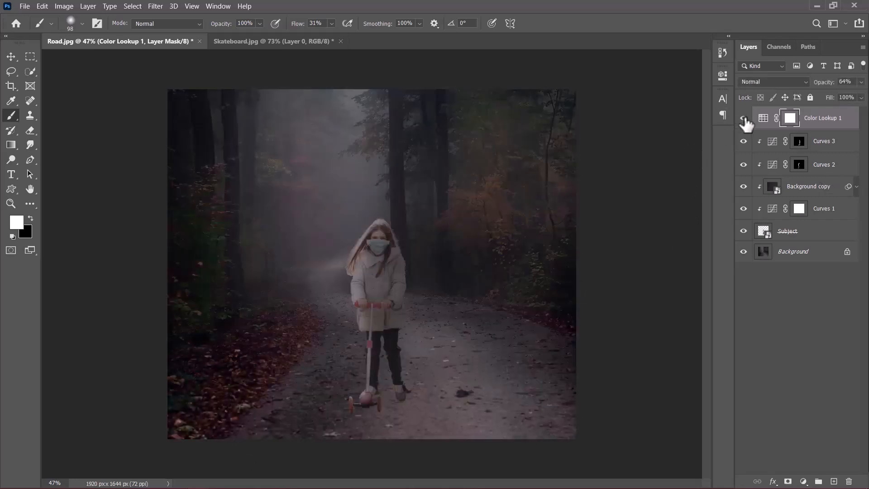
left_click(743, 118)
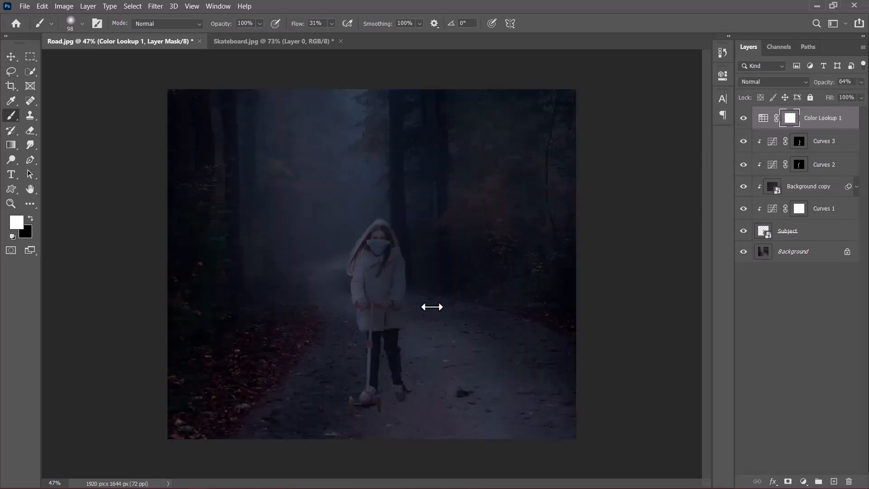